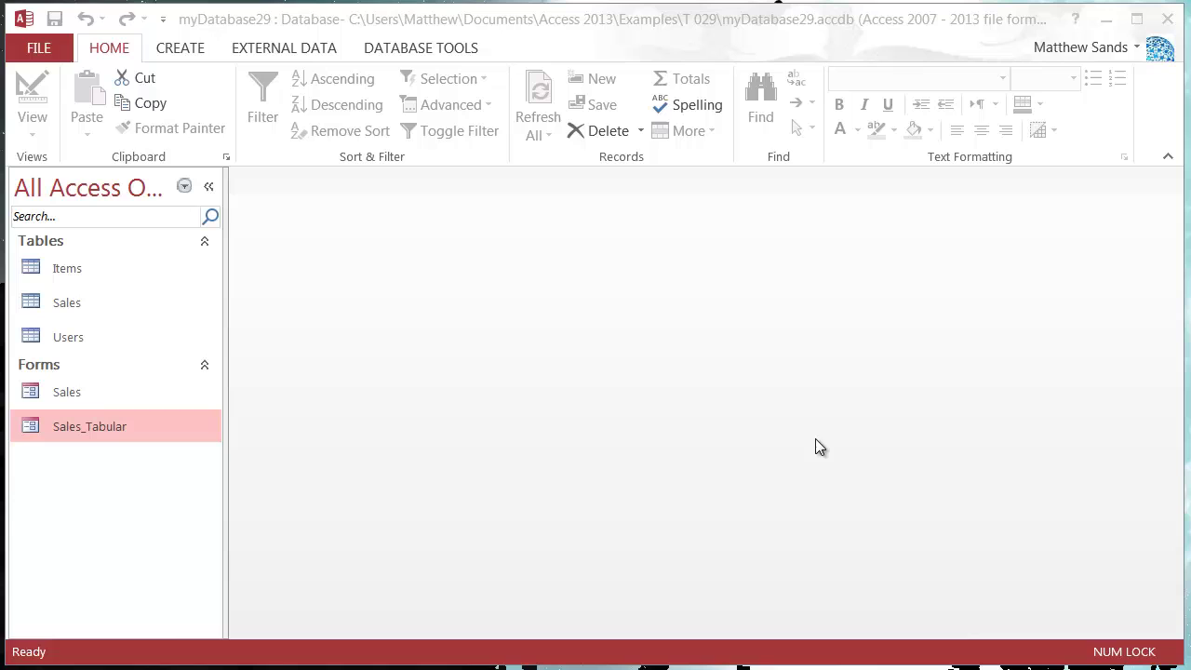
- Open the Sales and Sales_Tabular forms to inspect them, then close each one
{"action": "left_click", "coordinate": [127, 407]}
{"action": "double_click", "coordinate": [126, 402]}
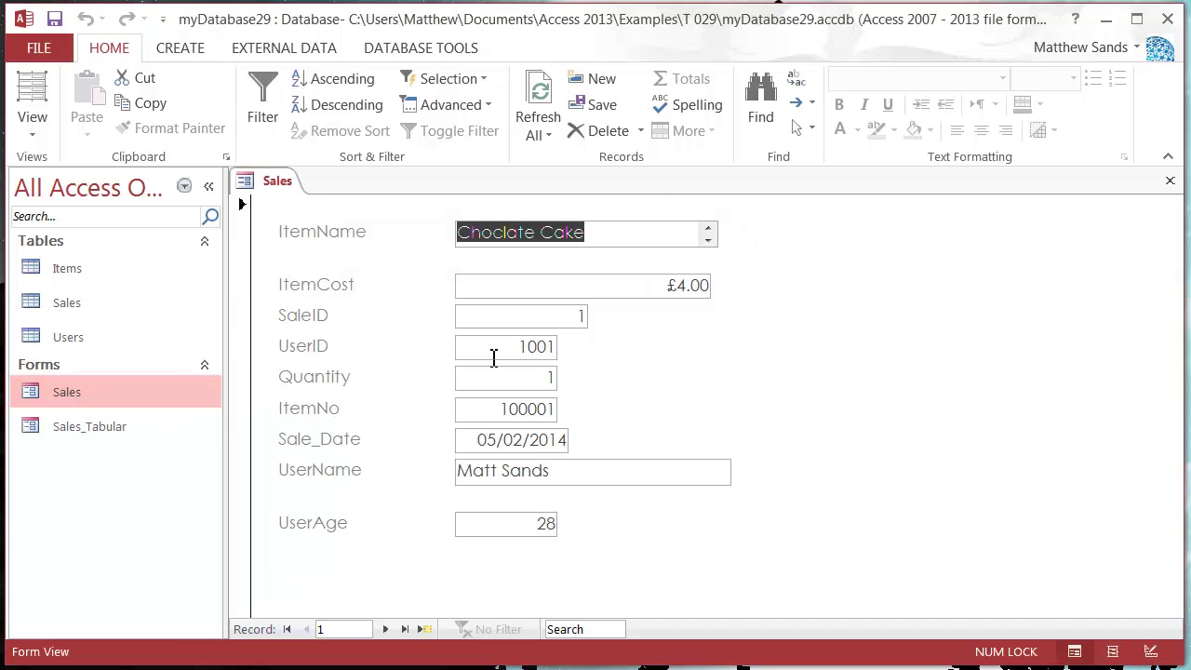
{"action": "right_click", "coordinate": [269, 181]}
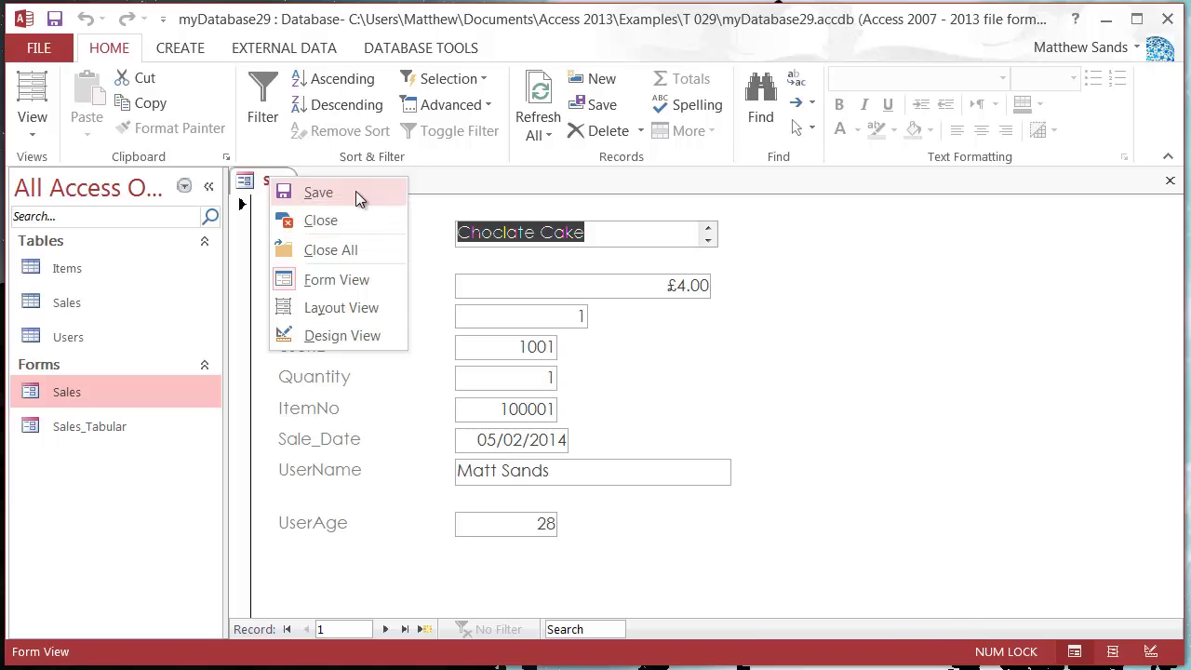
{"action": "left_click", "coordinate": [320, 221]}
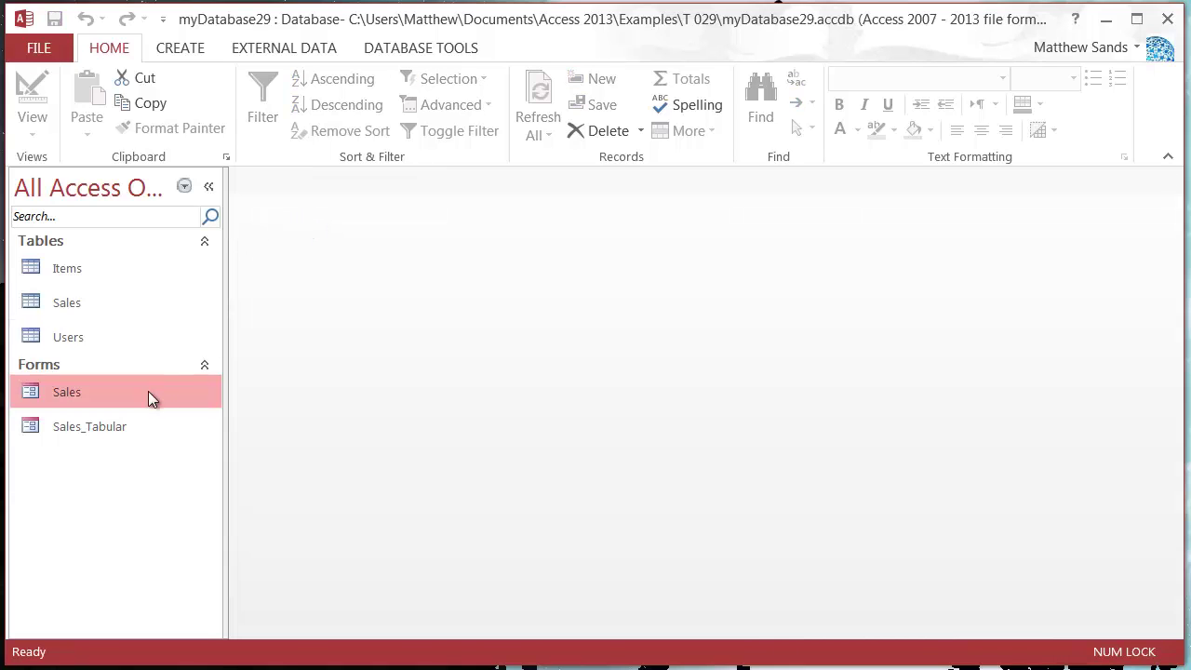
{"action": "double_click", "coordinate": [112, 424]}
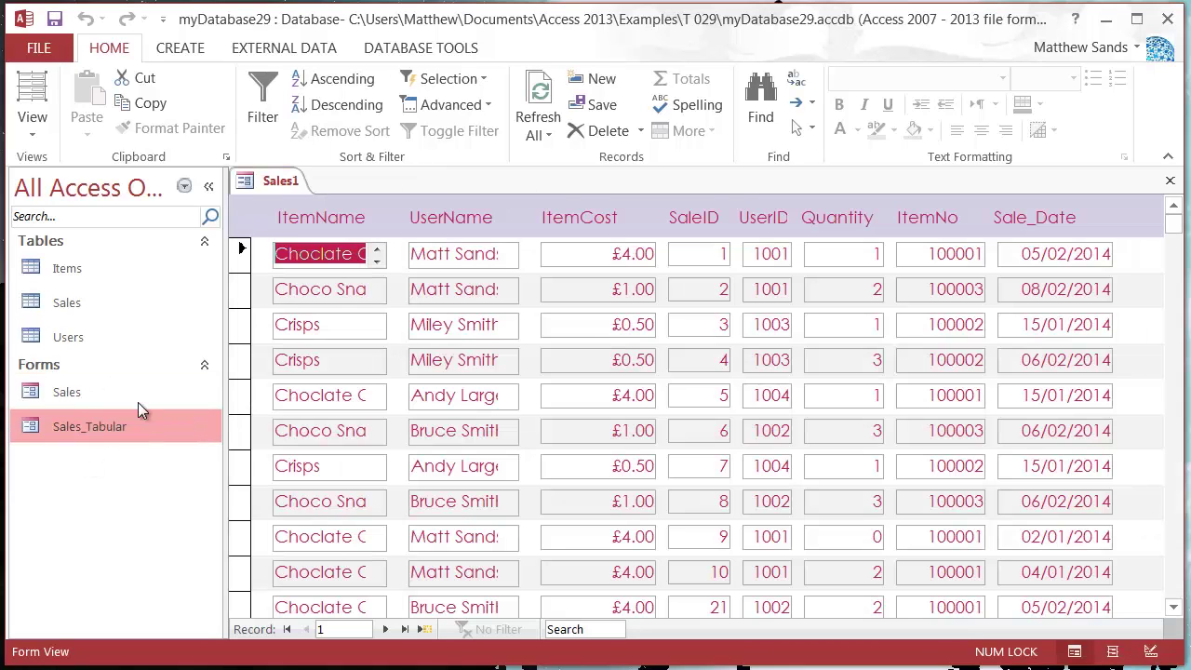
{"action": "right_click", "coordinate": [280, 181]}
{"action": "left_click", "coordinate": [330, 228]}
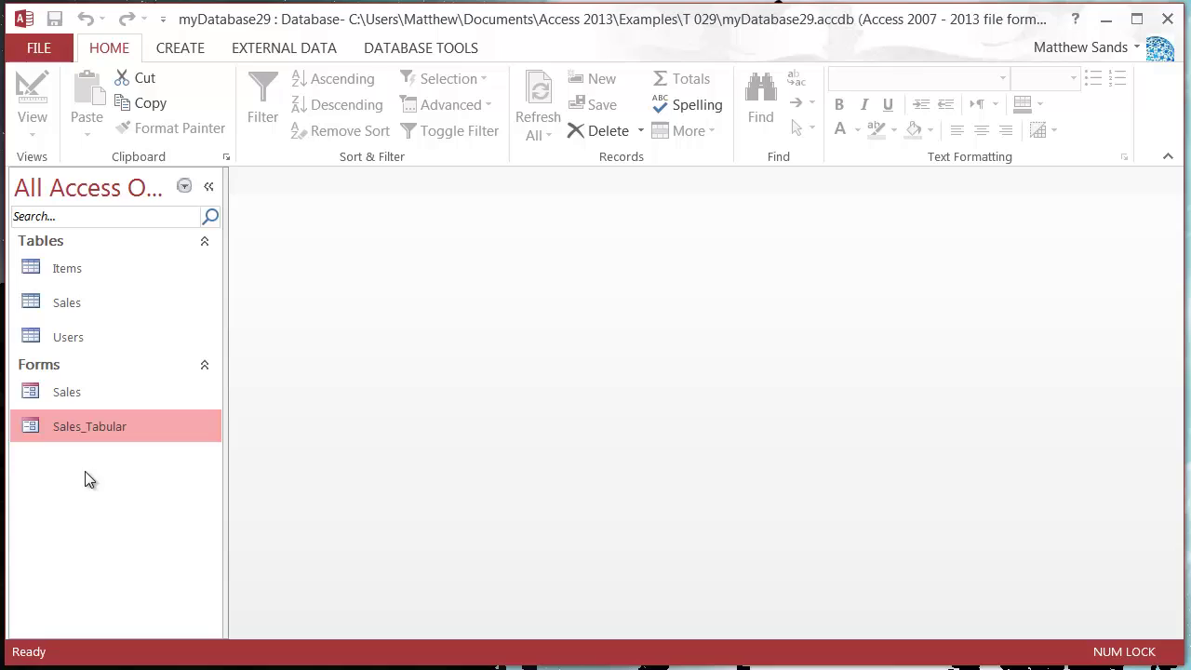
- Delete the Sales and Sales_Tabular forms together and confirm the deletion
{"action": "left_click", "coordinate": [151, 395]}
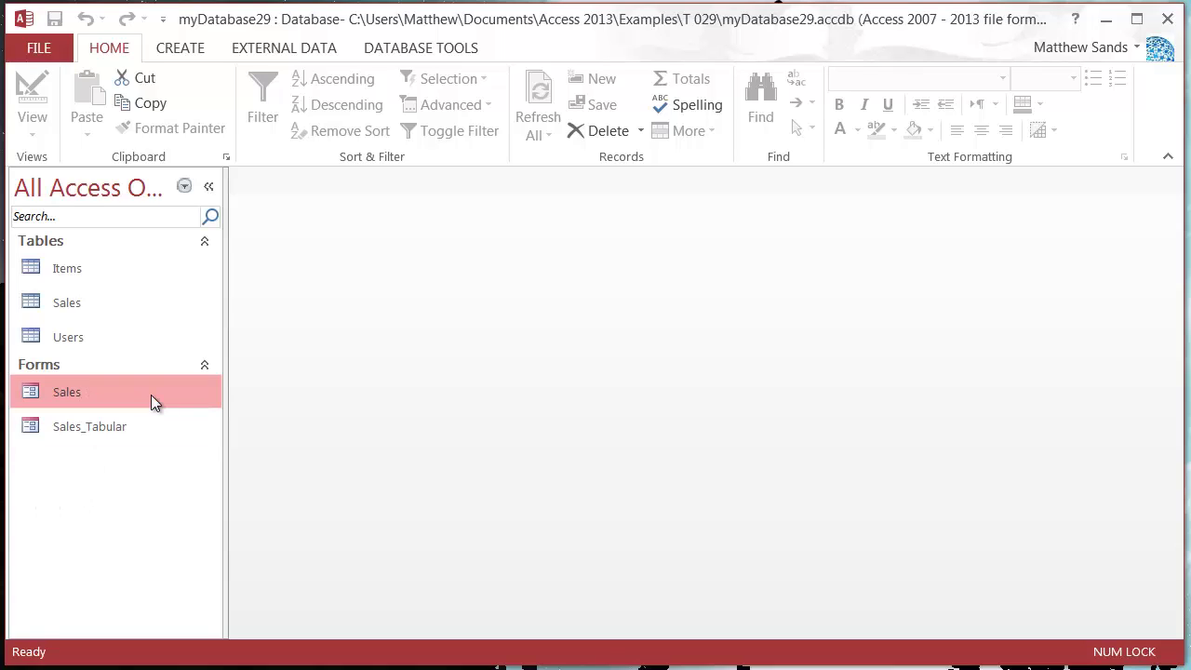
{"action": "left_click", "coordinate": [142, 421]}
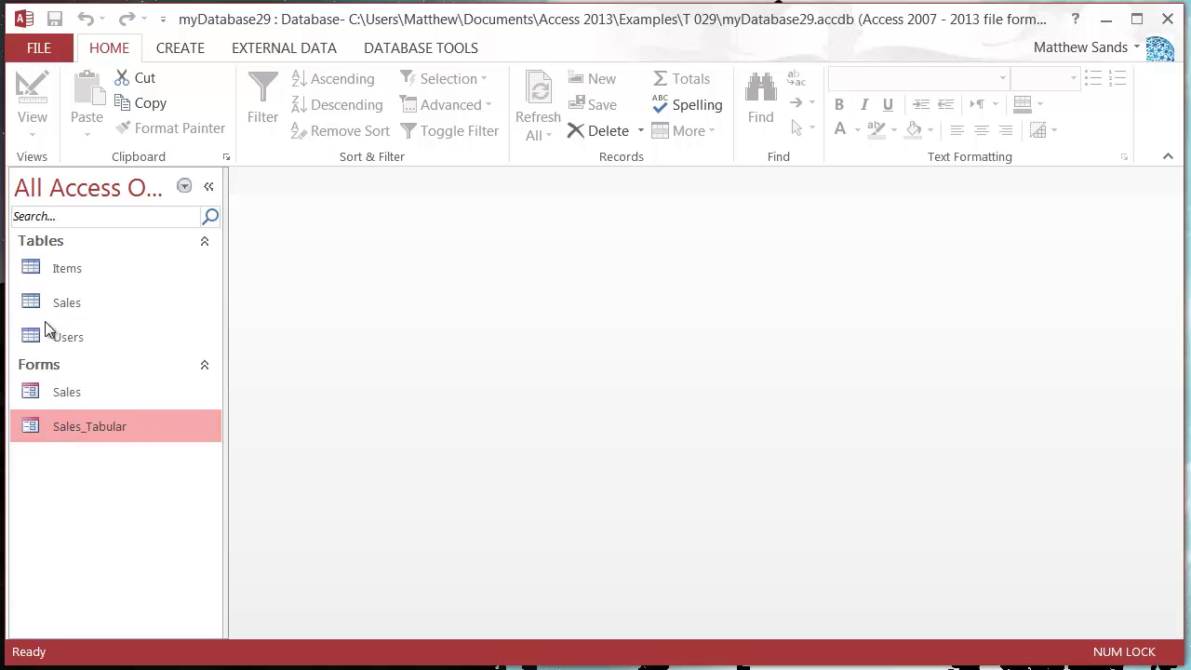
{"action": "right_click", "coordinate": [122, 397]}
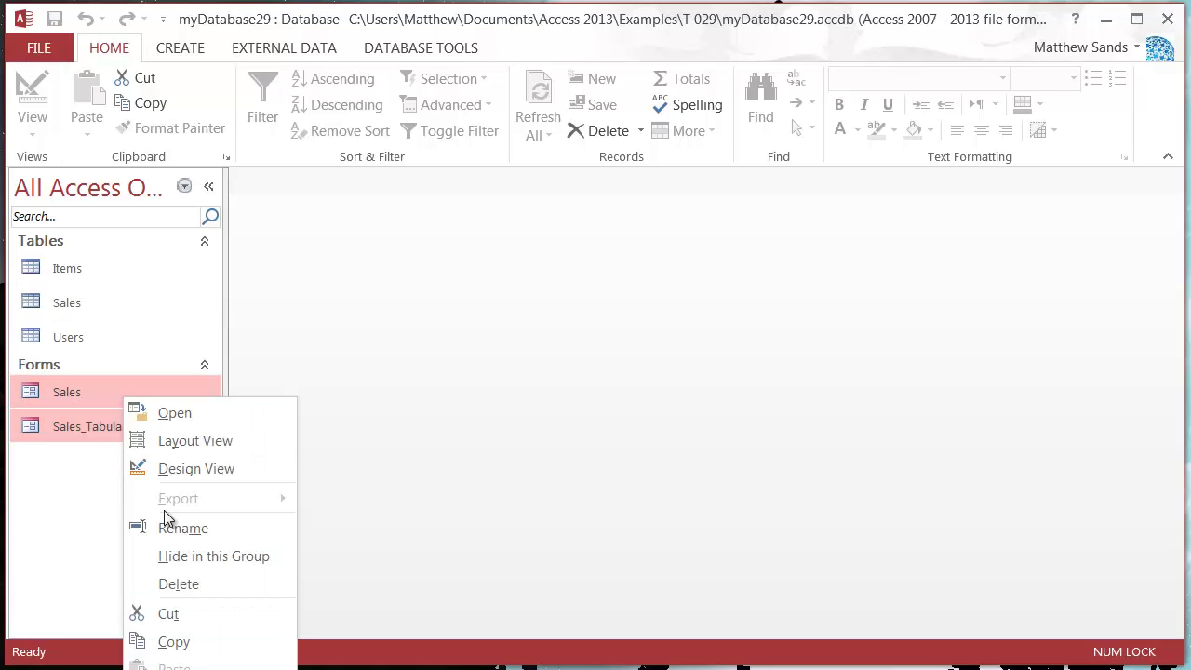
{"action": "left_click", "coordinate": [179, 583]}
{"action": "left_click", "coordinate": [907, 483]}
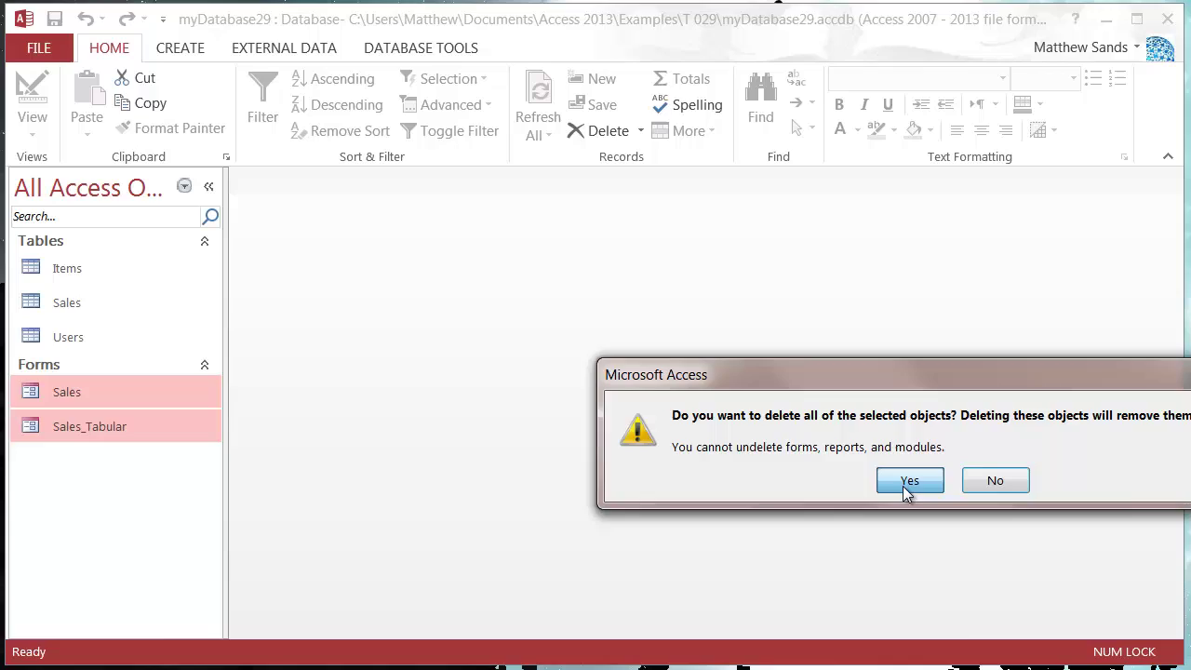
- Start the Form Wizard and add ItemName and ItemCost from the Items table
{"action": "left_click", "coordinate": [183, 48]}
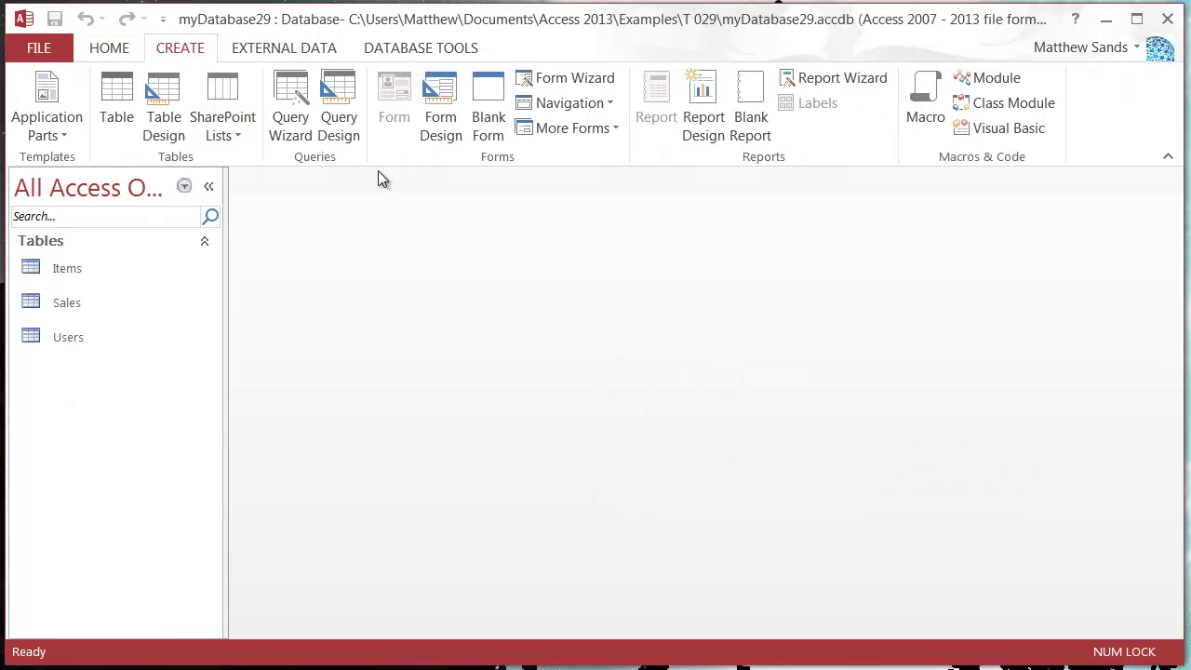
{"action": "left_click", "coordinate": [583, 77]}
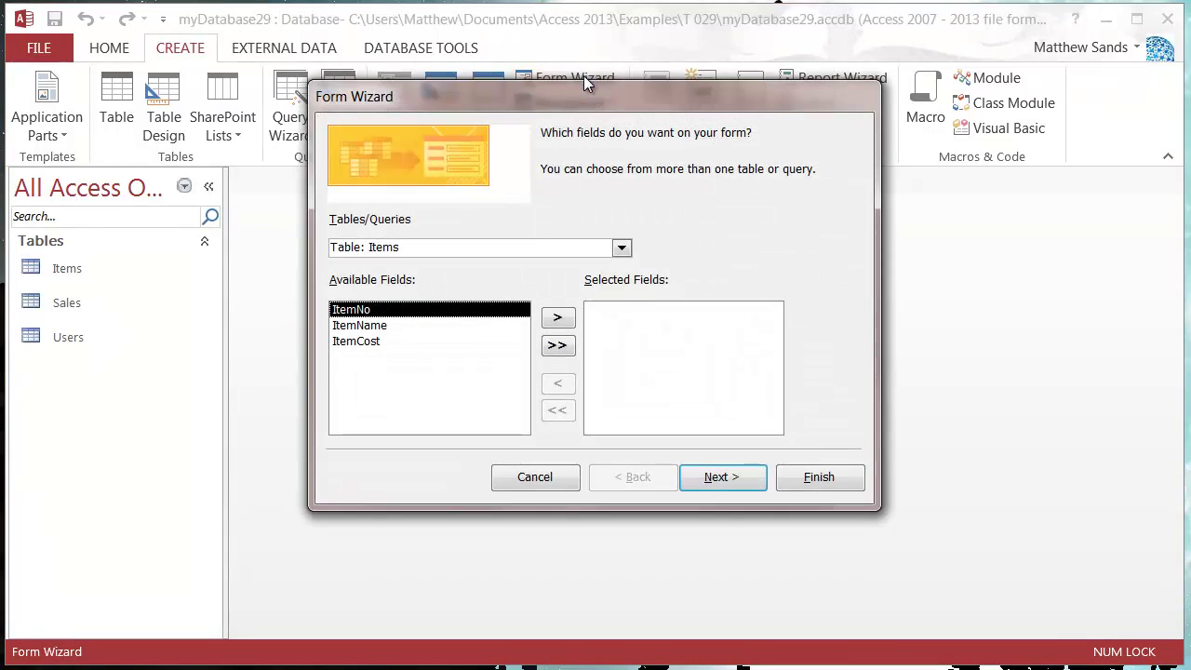
{"action": "double_click", "coordinate": [381, 326]}
{"action": "double_click", "coordinate": [389, 327]}
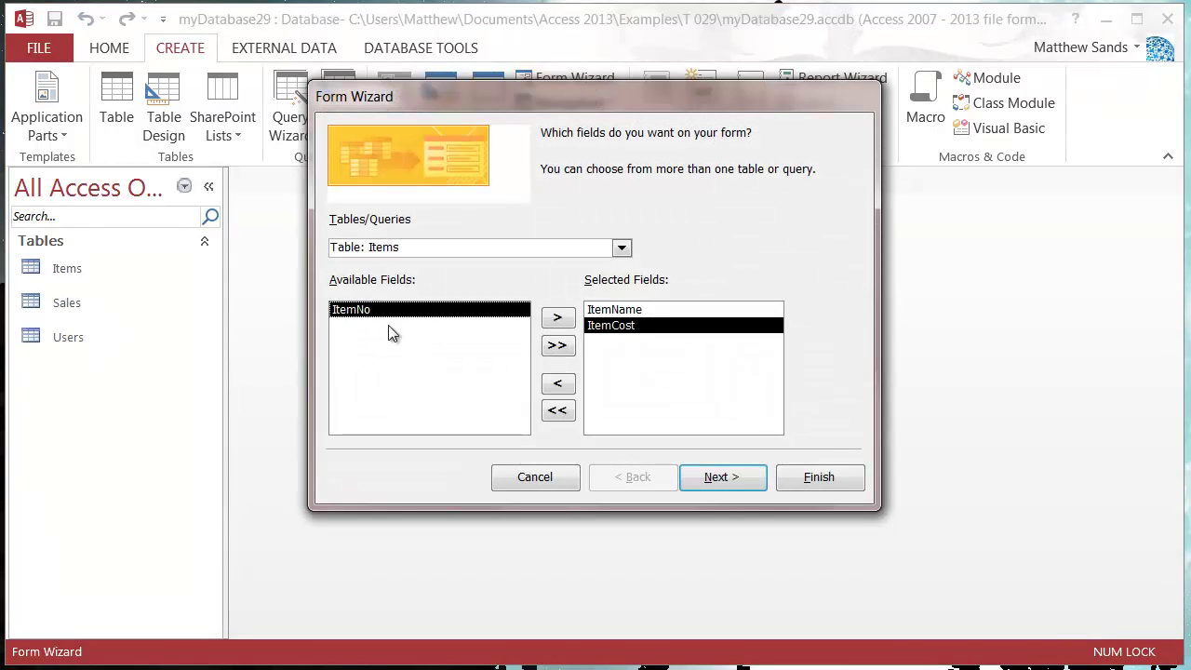
- Add SaleID, Quantity, ItemNo and Sale_Date from the Sales table
{"action": "left_click", "coordinate": [621, 247]}
{"action": "left_click", "coordinate": [515, 282]}
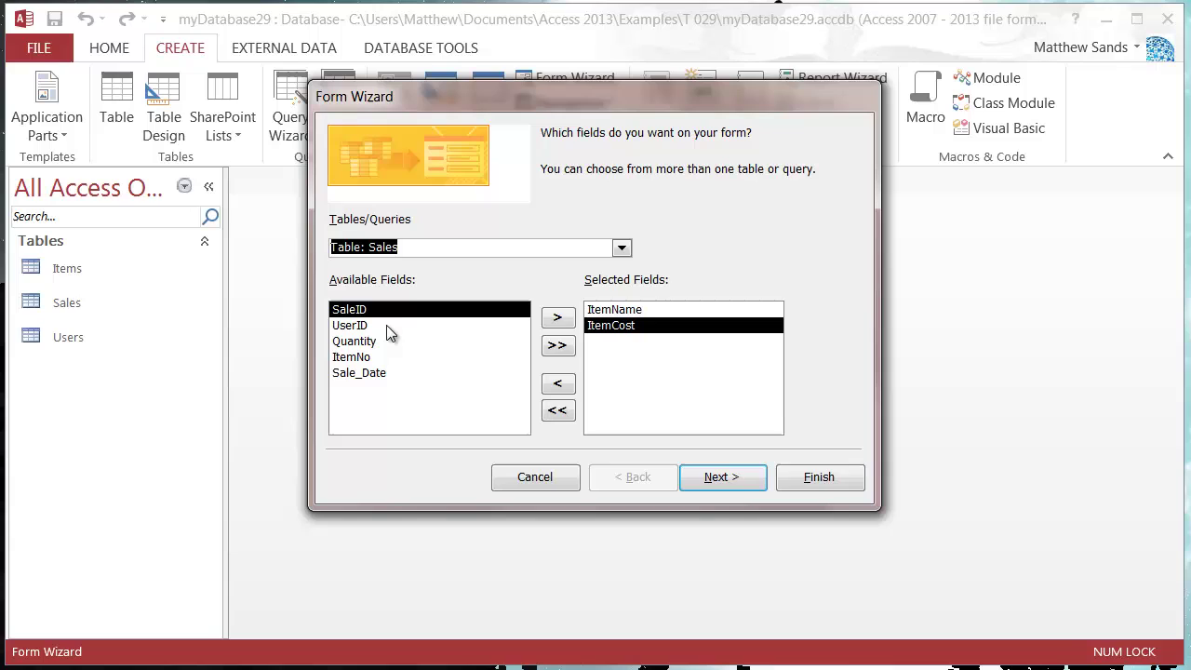
{"action": "double_click", "coordinate": [379, 316]}
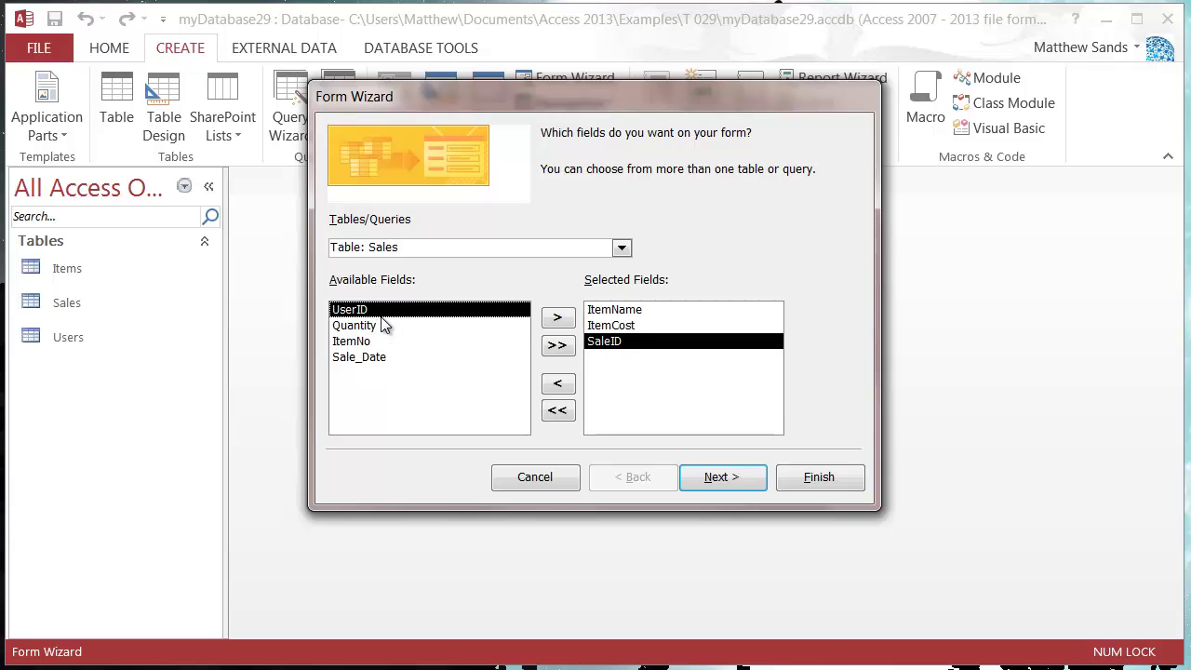
{"action": "double_click", "coordinate": [381, 327]}
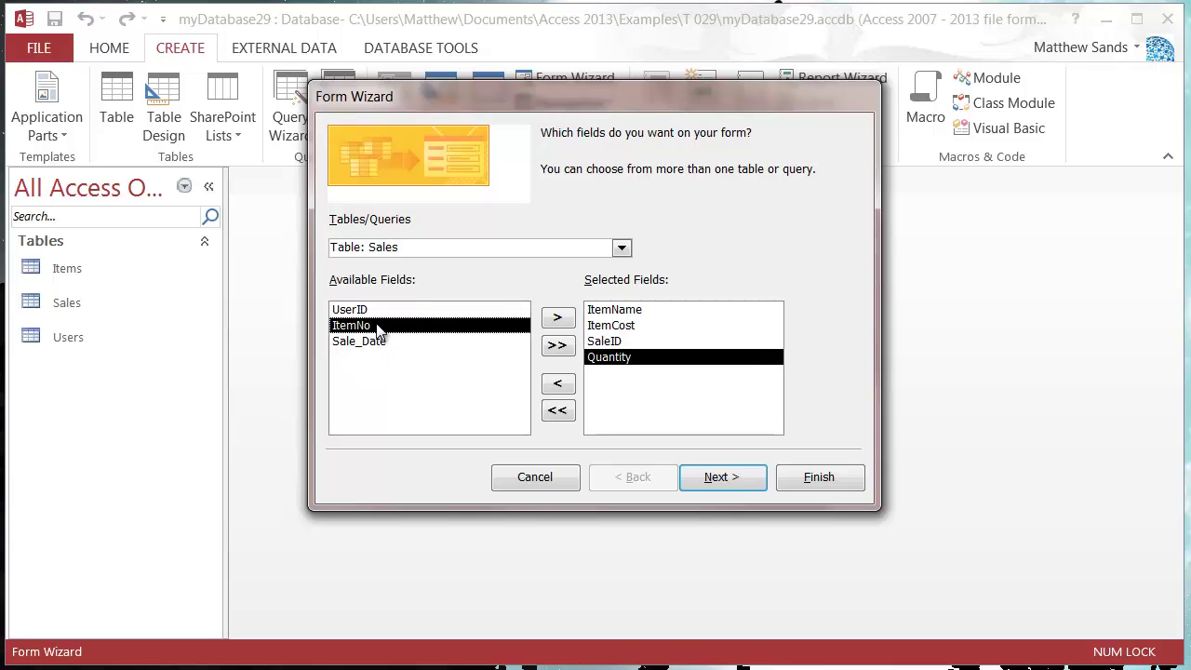
{"action": "double_click", "coordinate": [380, 326]}
{"action": "double_click", "coordinate": [381, 328]}
- Add UserName and UserAge from the Users table
{"action": "left_click", "coordinate": [621, 247]}
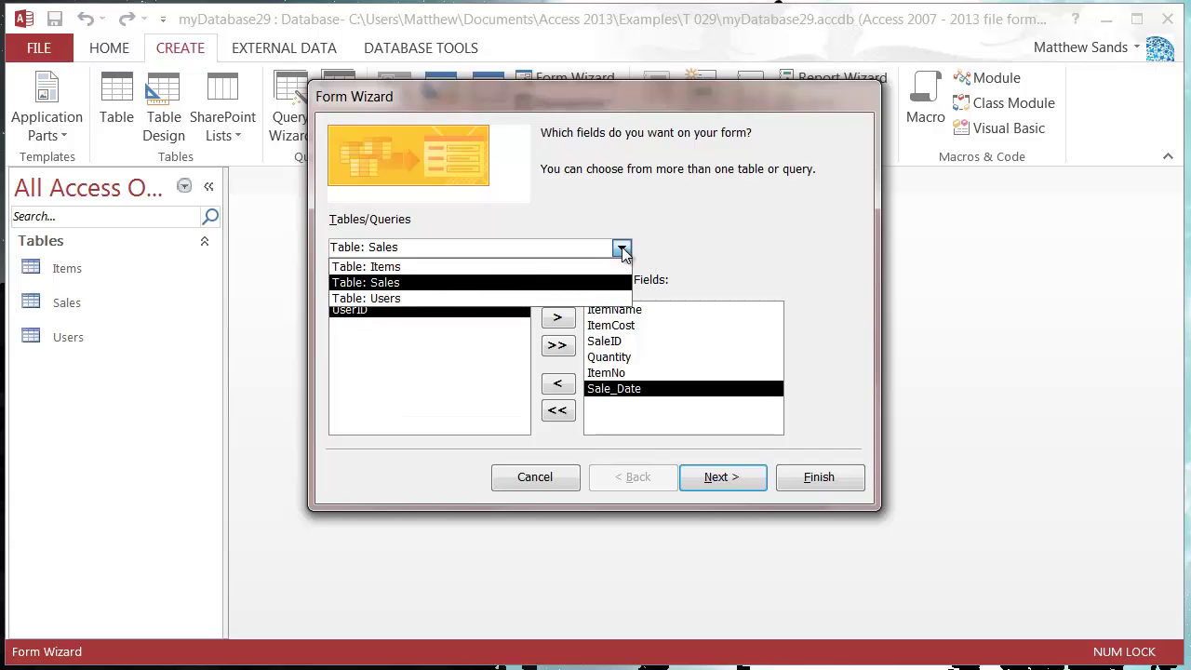
{"action": "left_click", "coordinate": [407, 306]}
{"action": "double_click", "coordinate": [379, 326]}
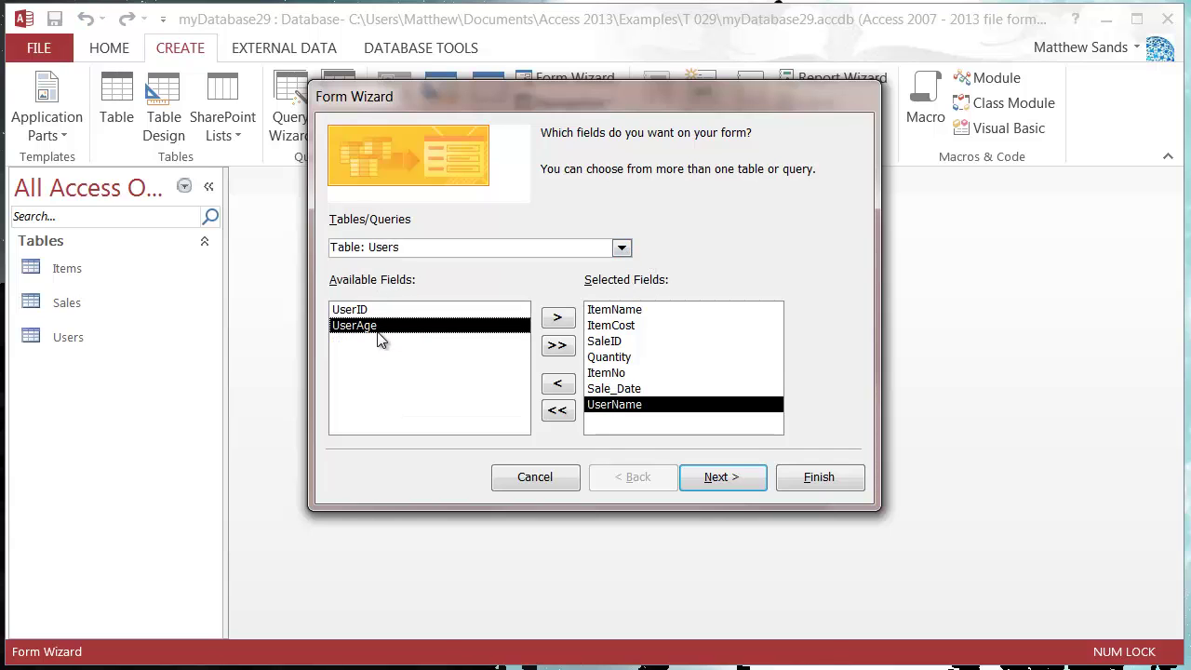
{"action": "double_click", "coordinate": [379, 333]}
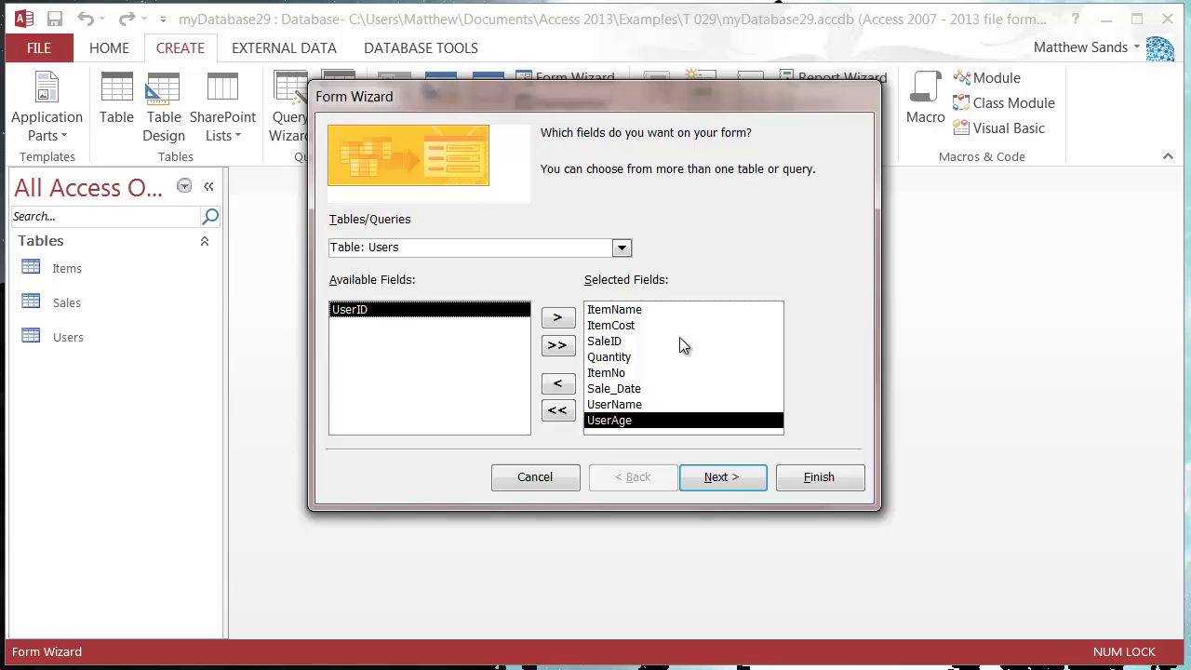
- View the data by Users, with UserName and UserAge on the main form and sales in a subform
{"action": "left_click", "coordinate": [720, 478]}
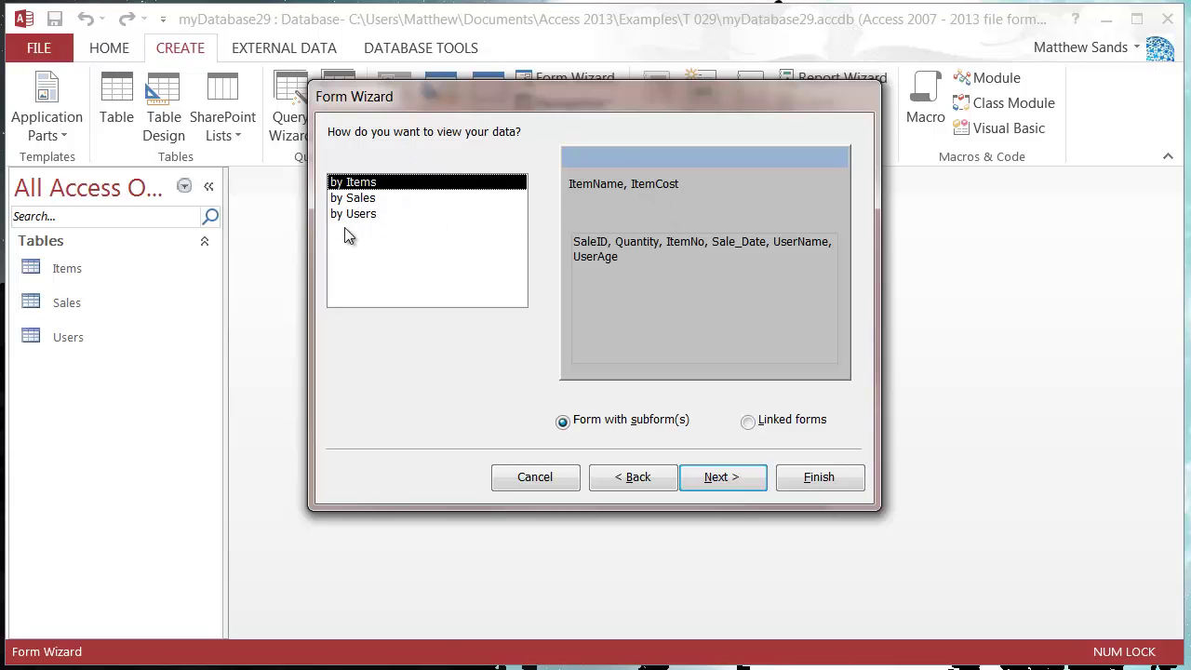
{"action": "left_click", "coordinate": [372, 214]}
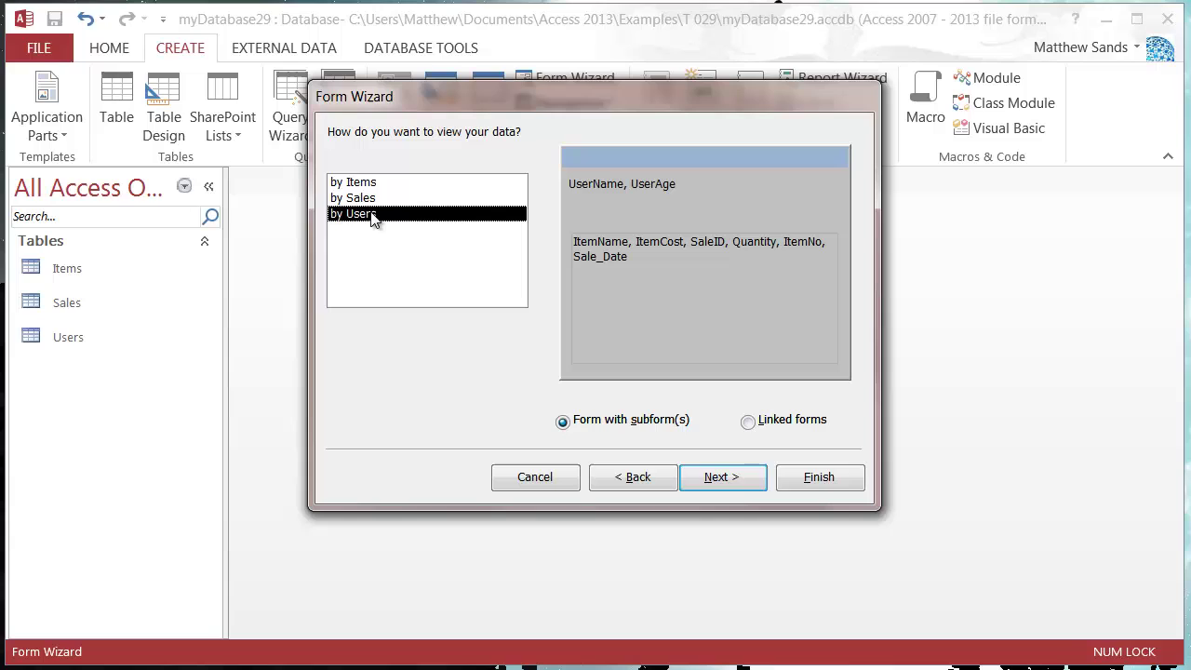
{"action": "left_click", "coordinate": [375, 185]}
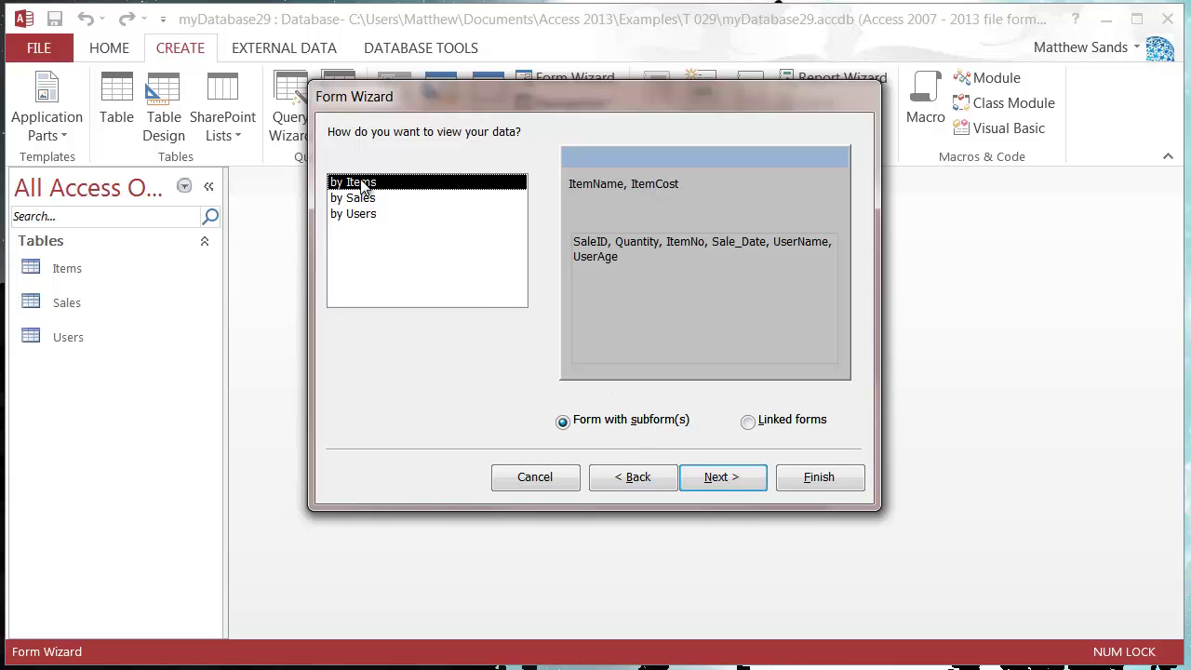
{"action": "left_click", "coordinate": [370, 215]}
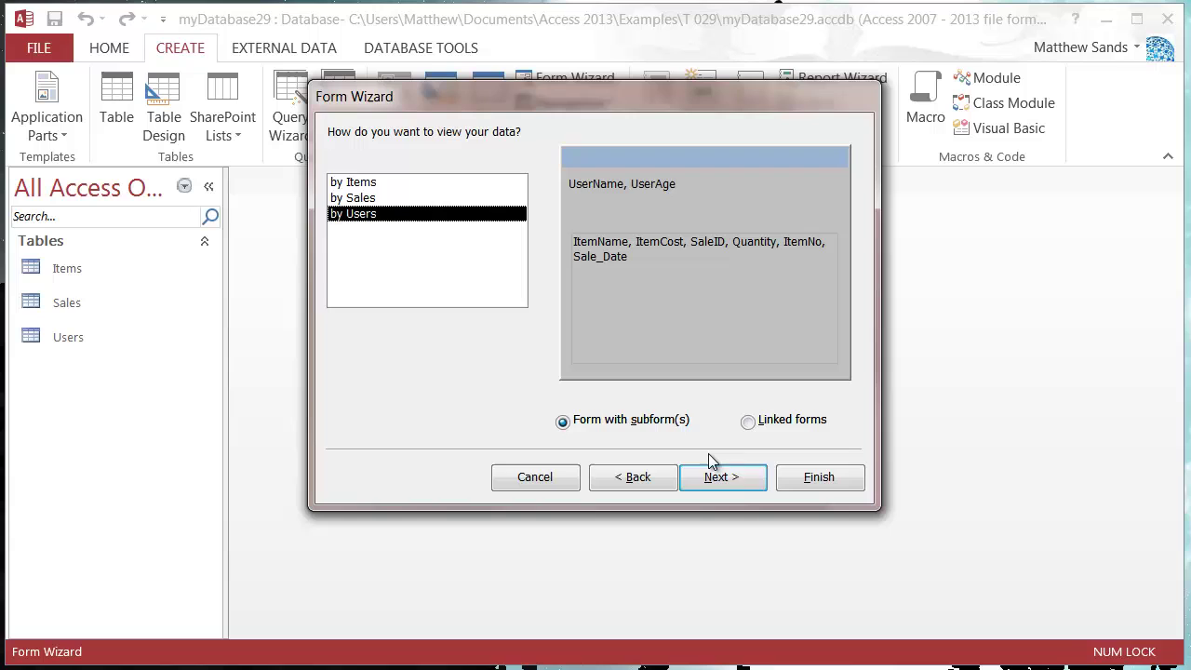
- Choose a Tabular layout for the Sales subform
{"action": "left_click", "coordinate": [721, 476]}
{"action": "left_click", "coordinate": [655, 168]}
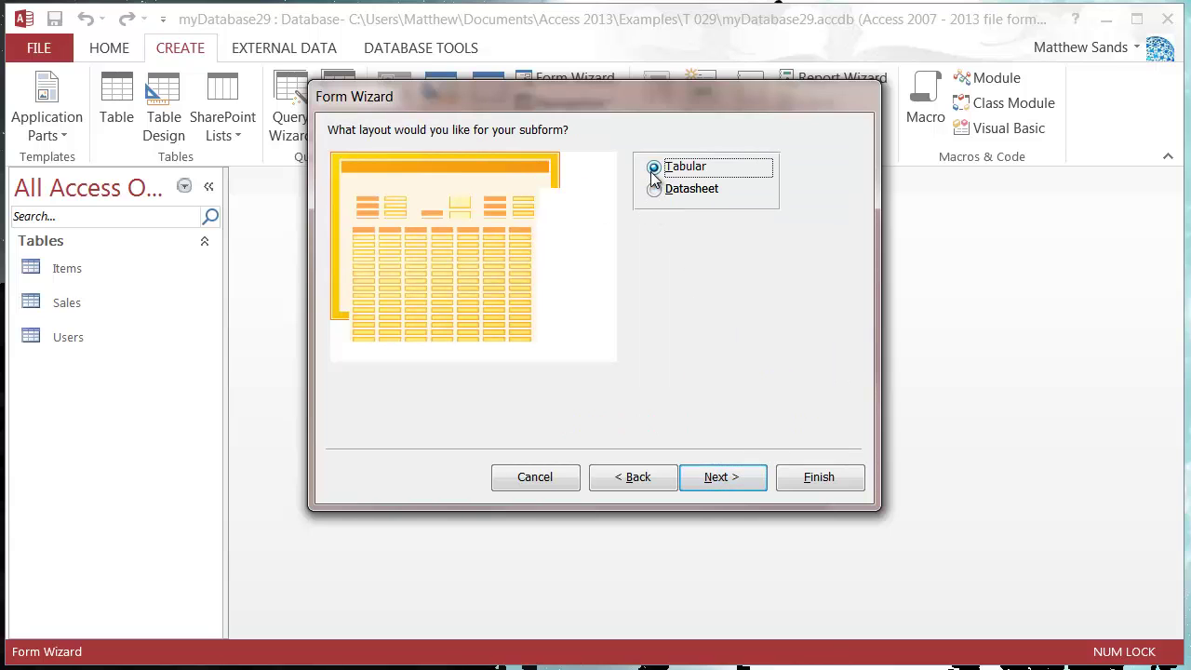
{"action": "left_click", "coordinate": [655, 190]}
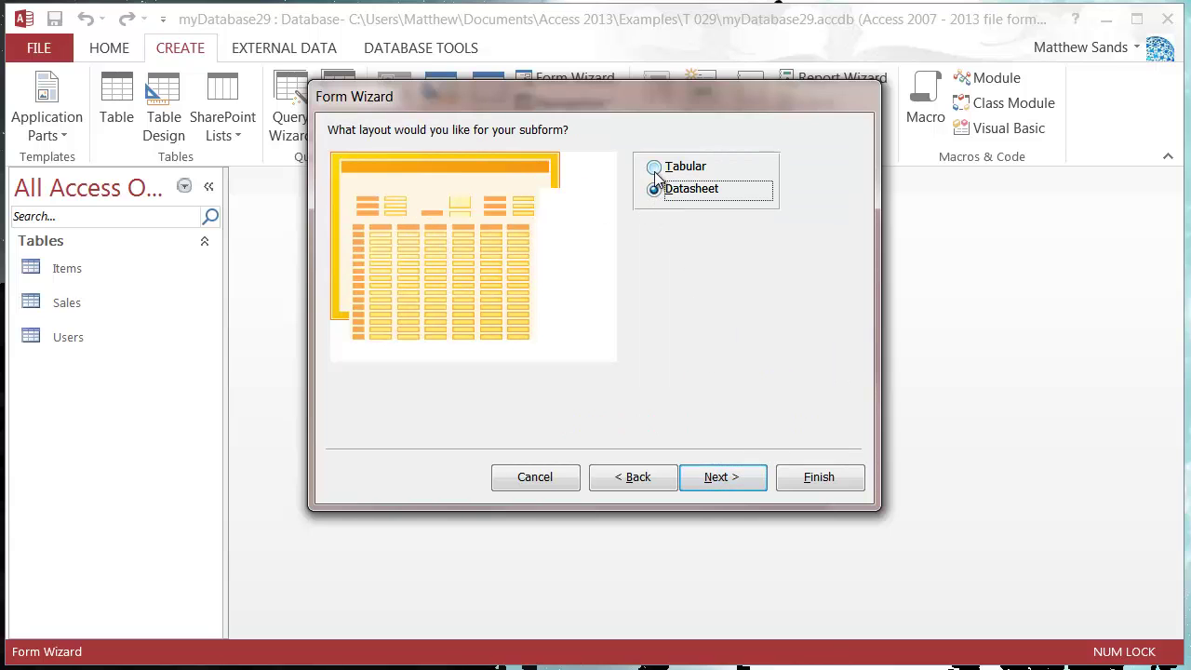
{"action": "left_click", "coordinate": [656, 169]}
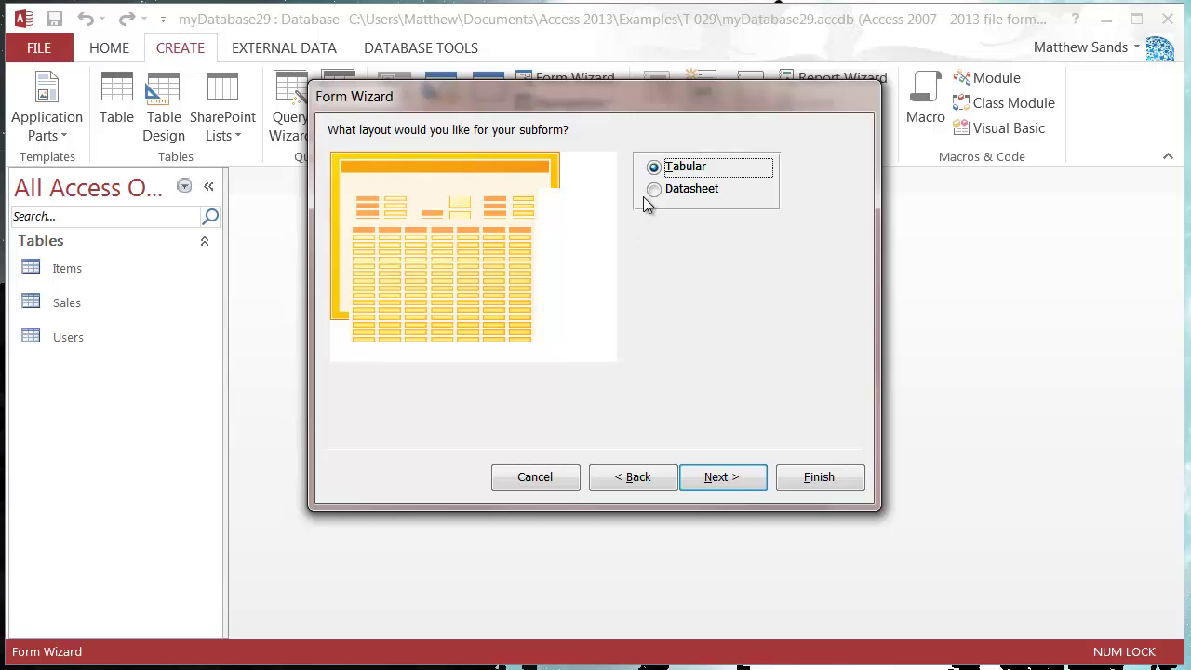
- Title the main form Users_Sales and finish the wizard to open it
{"action": "left_click", "coordinate": [723, 478]}
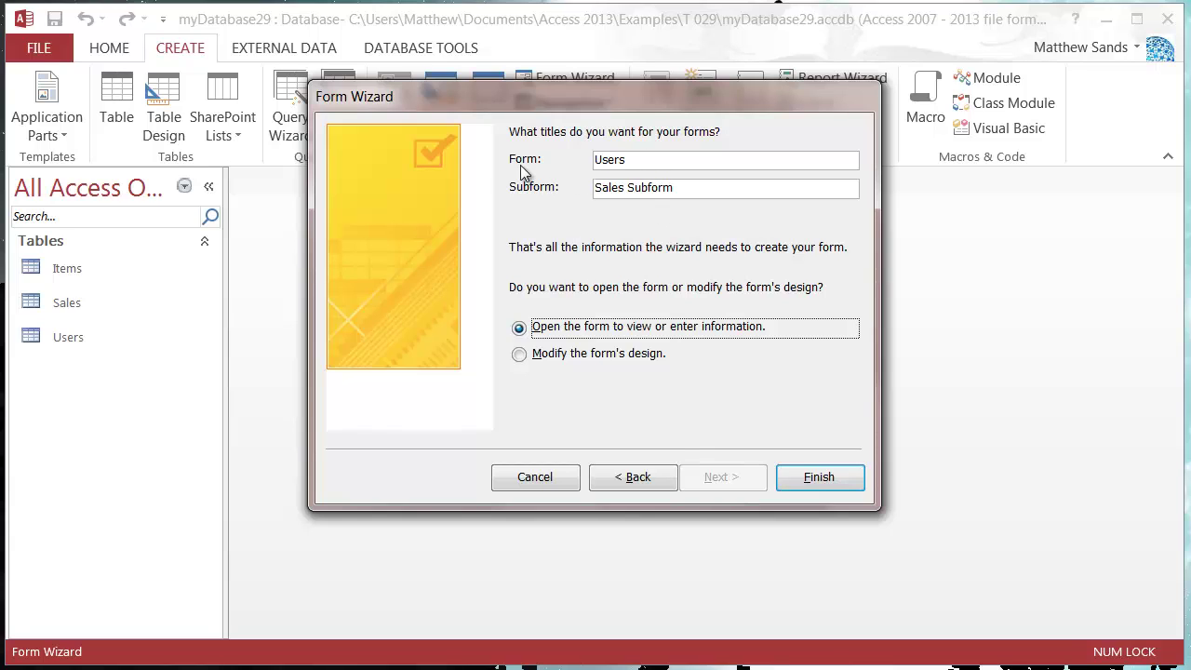
{"action": "left_click", "coordinate": [654, 168]}
{"action": "type", "text": "_Sales"}
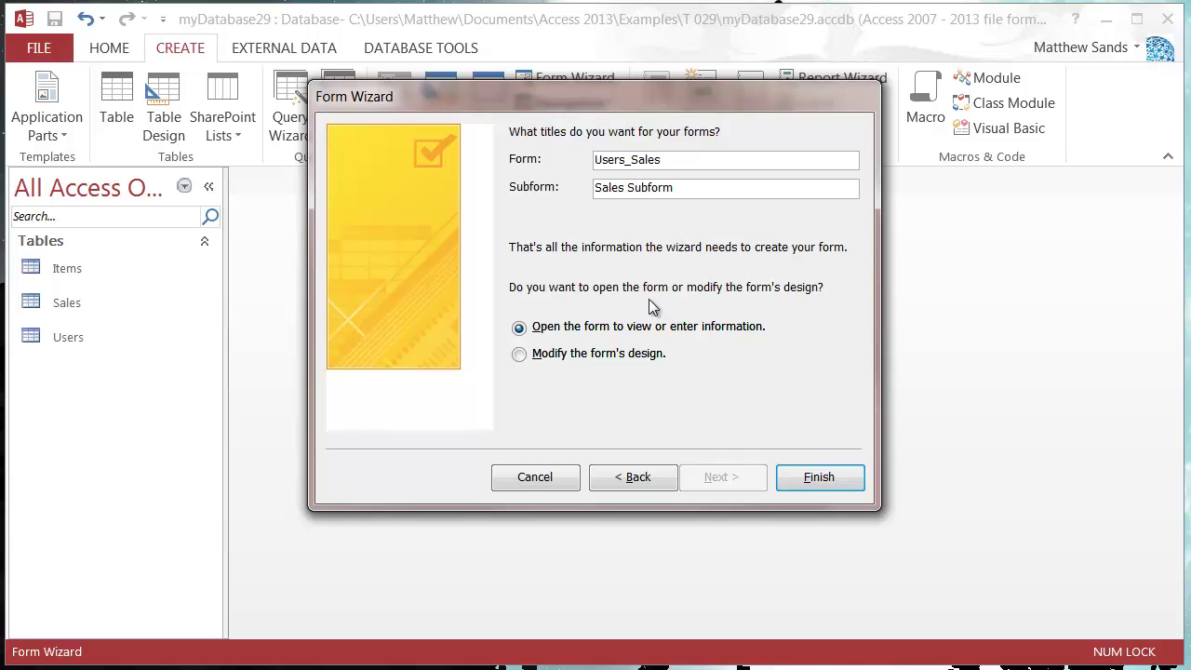
{"action": "left_click", "coordinate": [782, 475]}
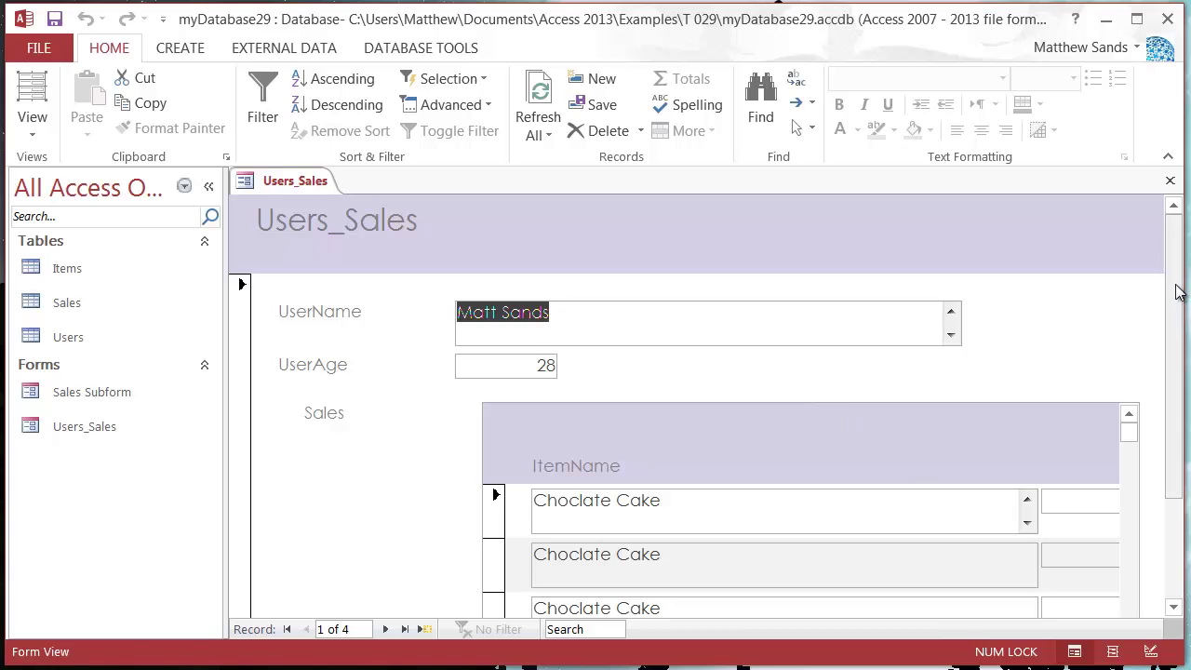
- Page forward to the last user record and back toward the first
{"action": "scroll", "coordinate": [1177, 391], "scroll_direction": "down", "scroll_amount": 3}
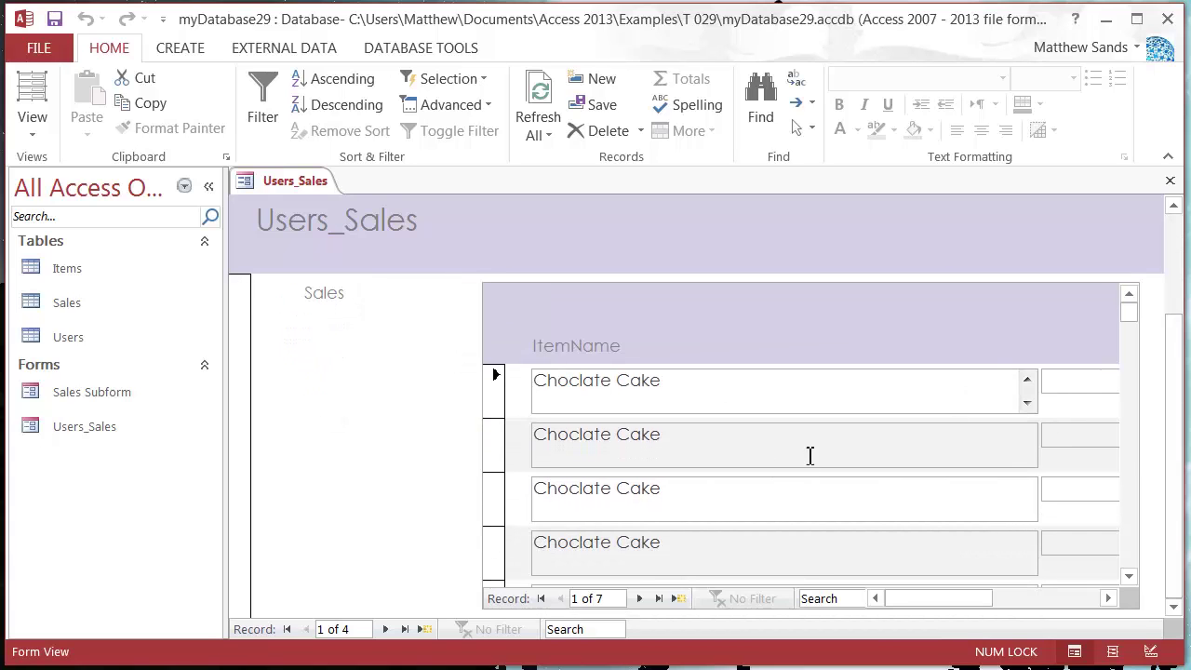
{"action": "scroll", "coordinate": [1170, 372], "scroll_direction": "up", "scroll_amount": 3}
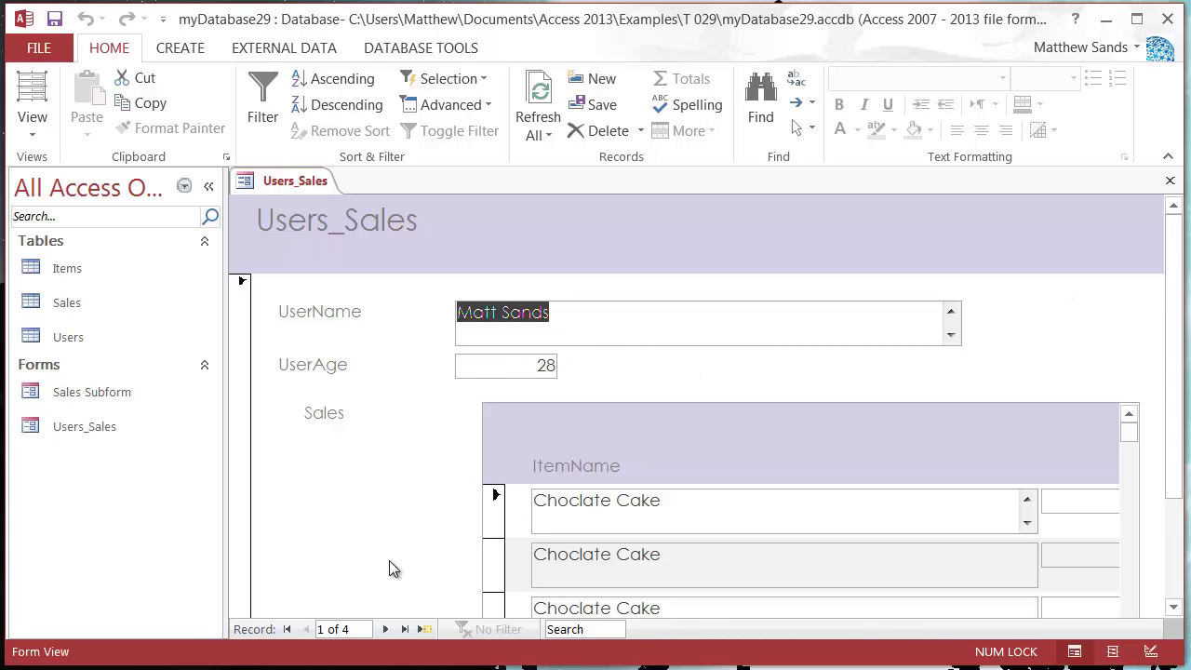
{"action": "left_click", "coordinate": [386, 630]}
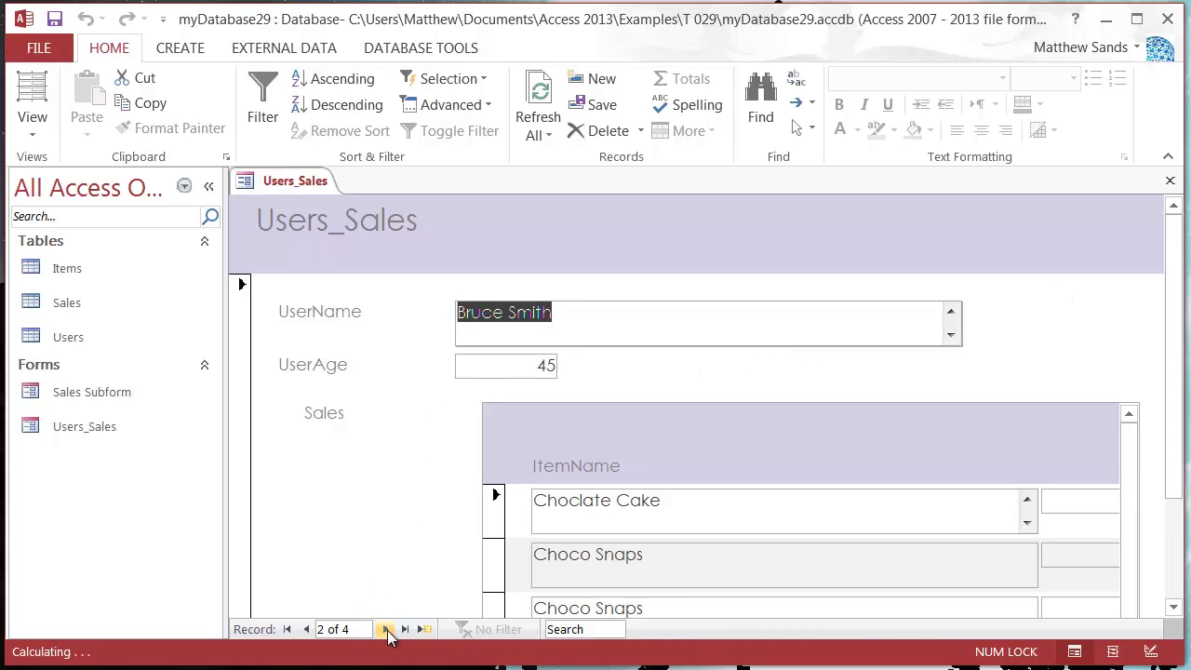
{"action": "left_click", "coordinate": [387, 630]}
{"action": "left_click", "coordinate": [386, 630]}
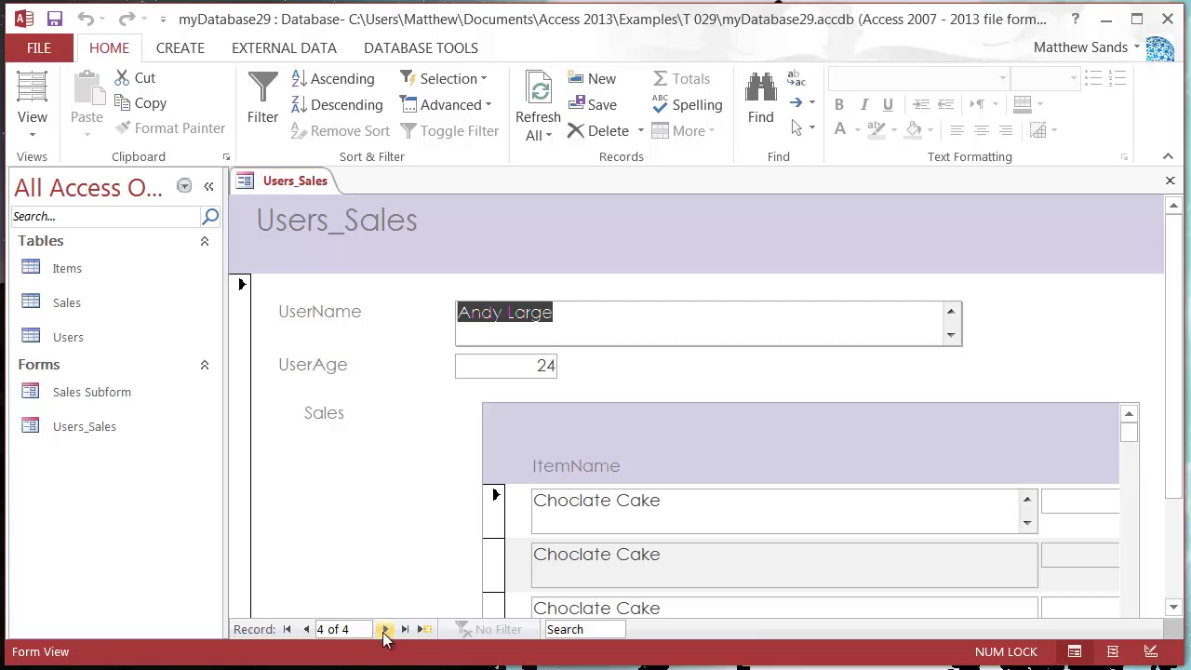
{"action": "left_click", "coordinate": [307, 630]}
{"action": "left_click", "coordinate": [307, 631]}
{"action": "left_click", "coordinate": [307, 630]}
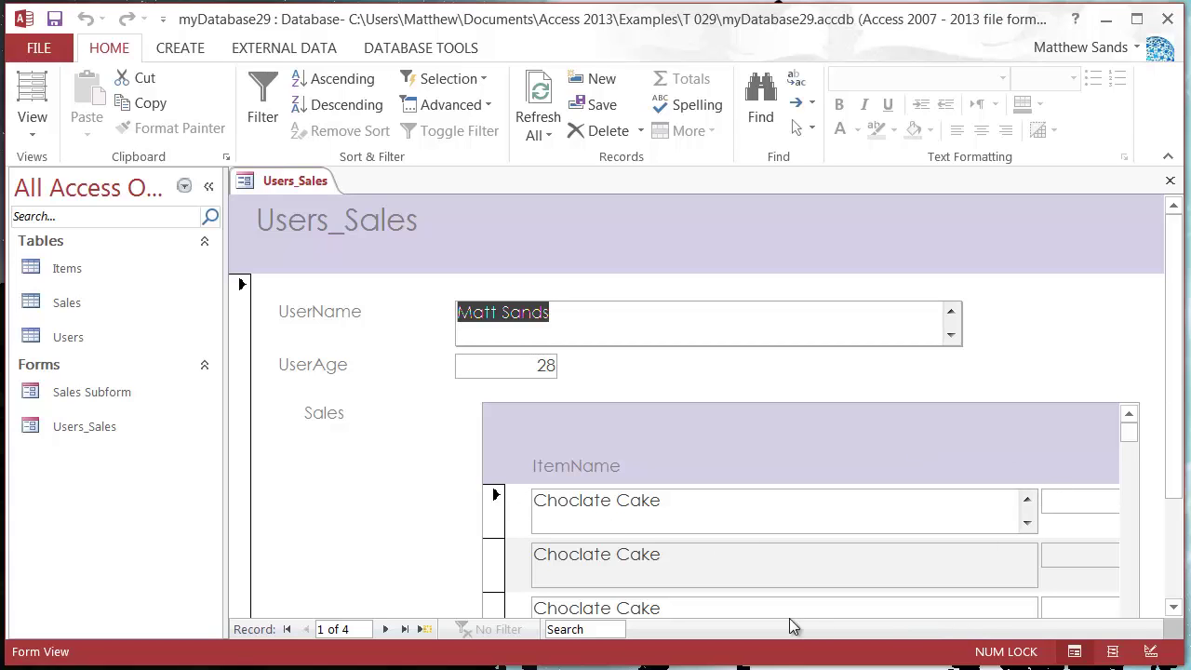
- Scroll across the Sales subform's columns, then bring up the form views list
{"action": "scroll", "coordinate": [947, 512], "scroll_direction": "down", "scroll_amount": 3}
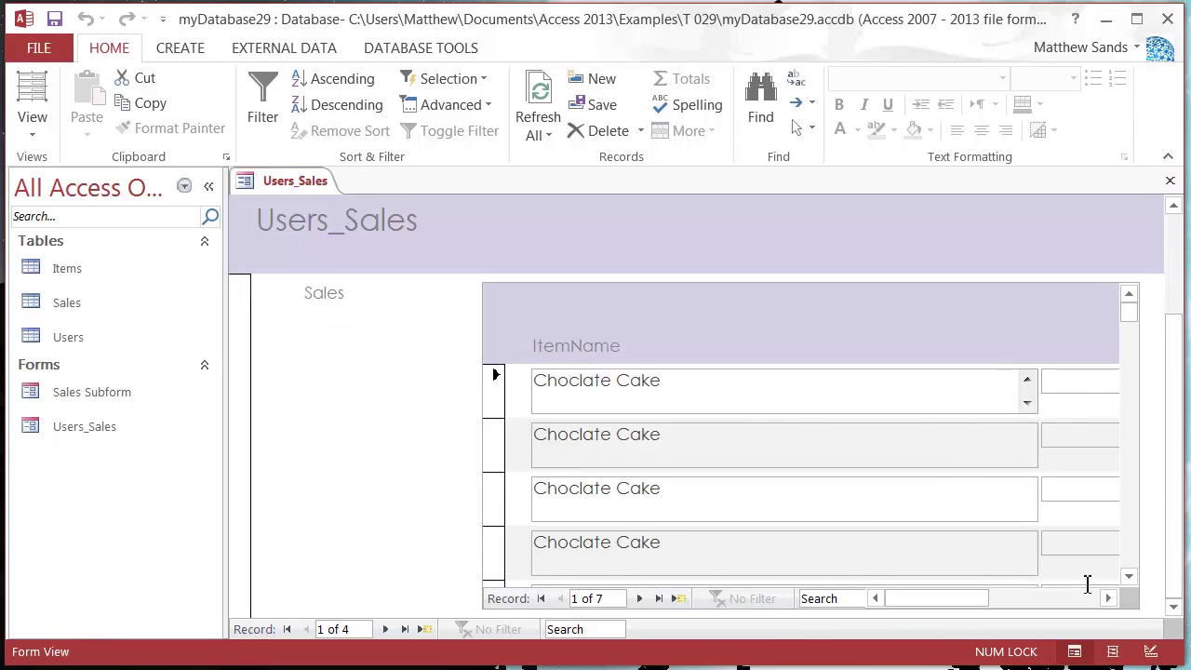
{"action": "left_click", "coordinate": [1108, 599]}
{"action": "left_click_drag", "start_coordinate": [1098, 599], "coordinate": [964, 594]}
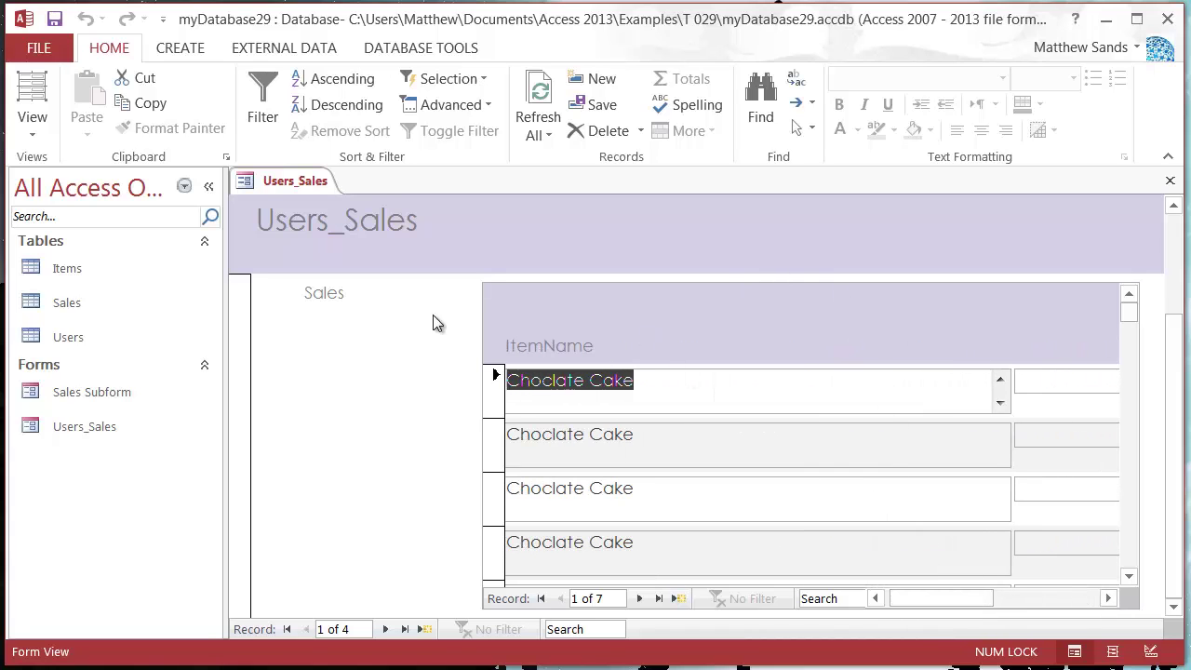
{"action": "scroll", "coordinate": [1174, 373], "scroll_direction": "up", "scroll_amount": 3}
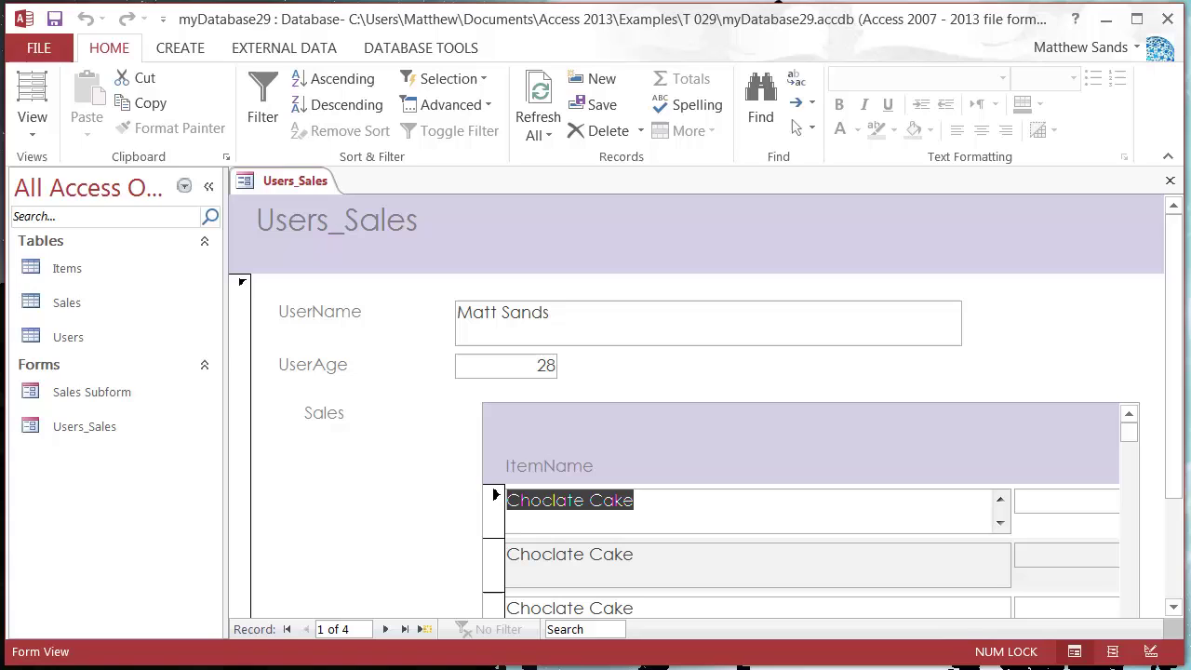
{"action": "left_click", "coordinate": [32, 116]}
- Switch to Design View, hide the Field List, and move the Sales label left while narrowing it
{"action": "left_click", "coordinate": [88, 269]}
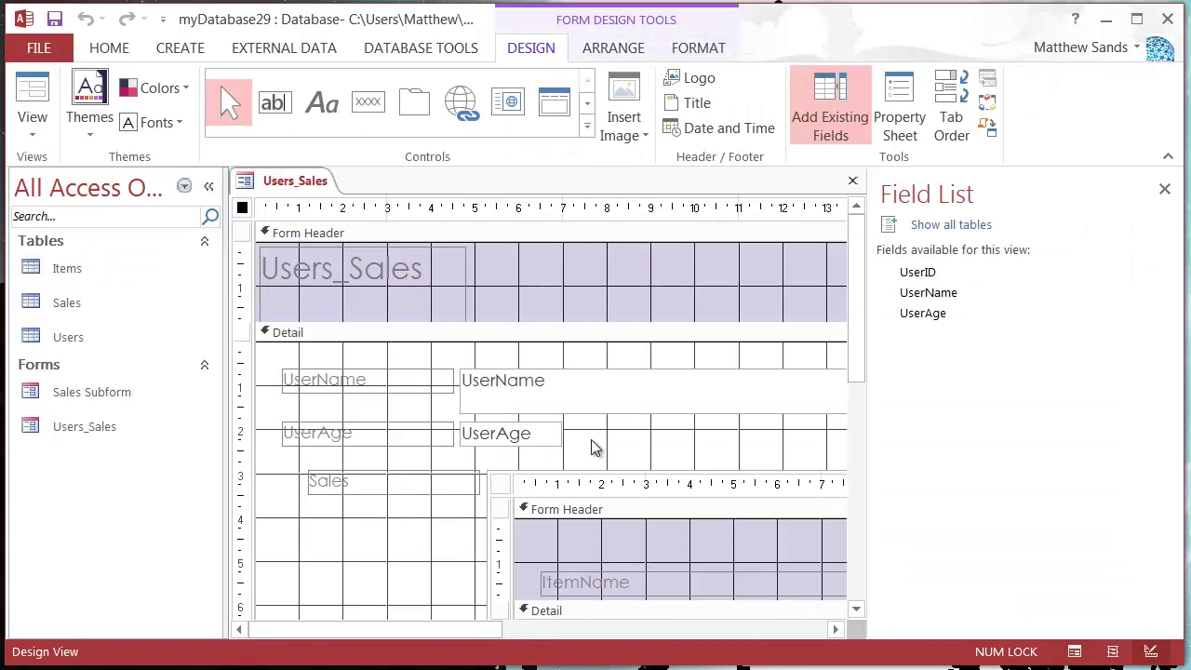
{"action": "left_click", "coordinate": [1165, 190]}
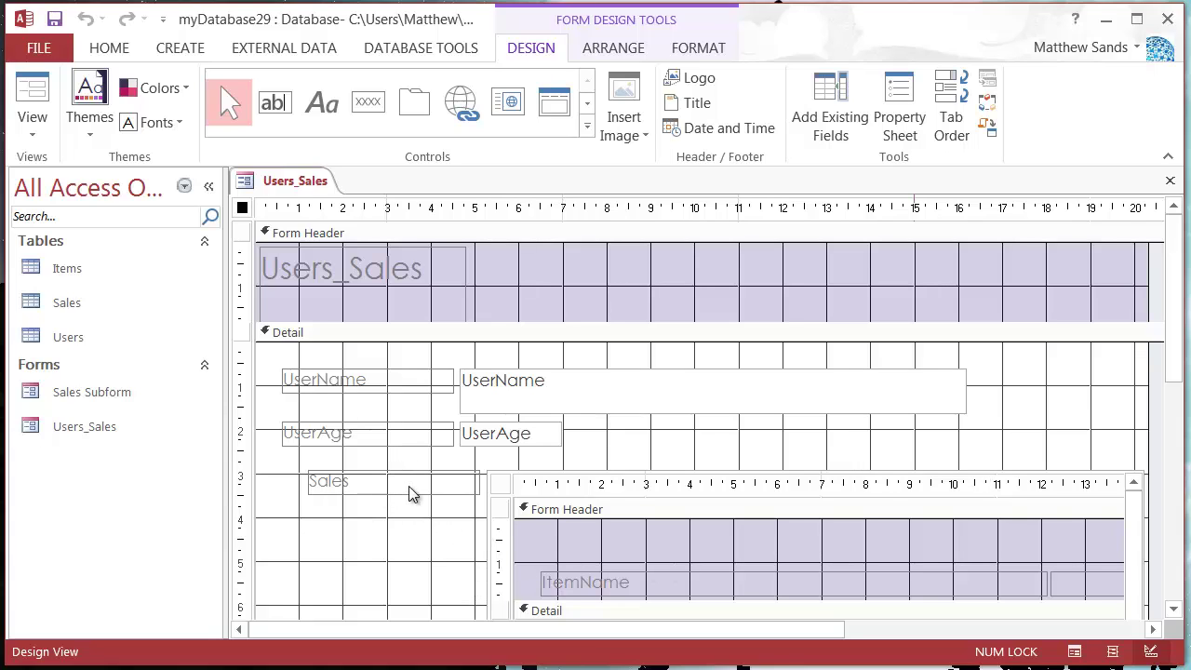
{"action": "left_click_drag", "start_coordinate": [410, 488], "coordinate": [371, 486]}
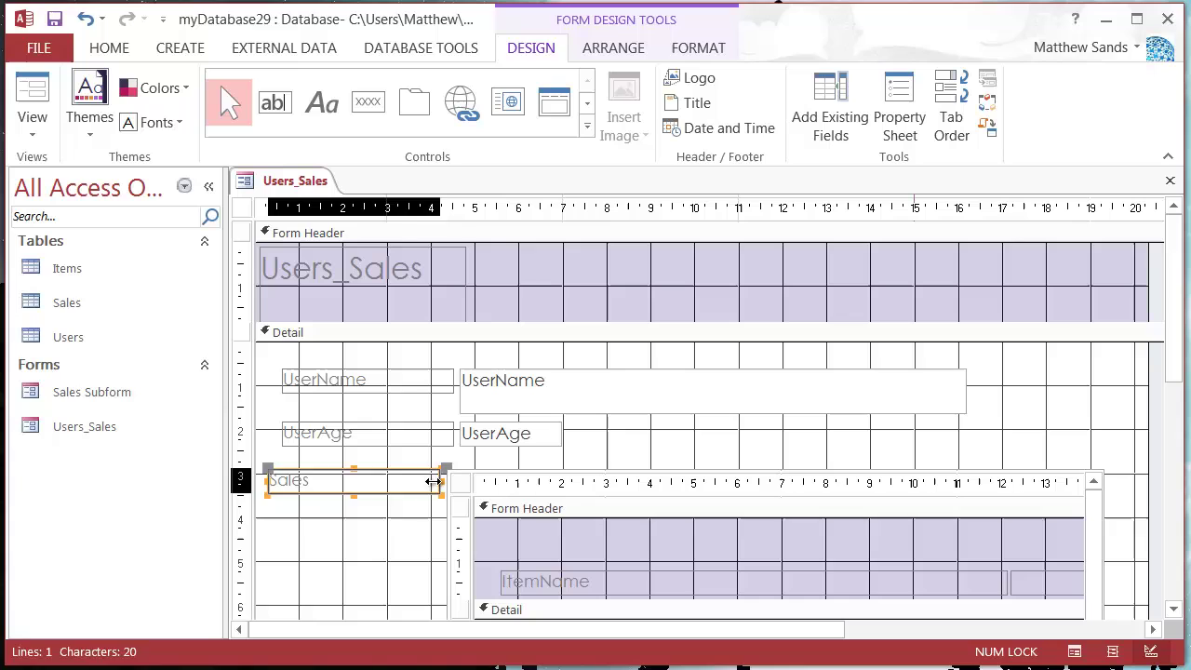
{"action": "left_click_drag", "start_coordinate": [451, 482], "coordinate": [327, 484]}
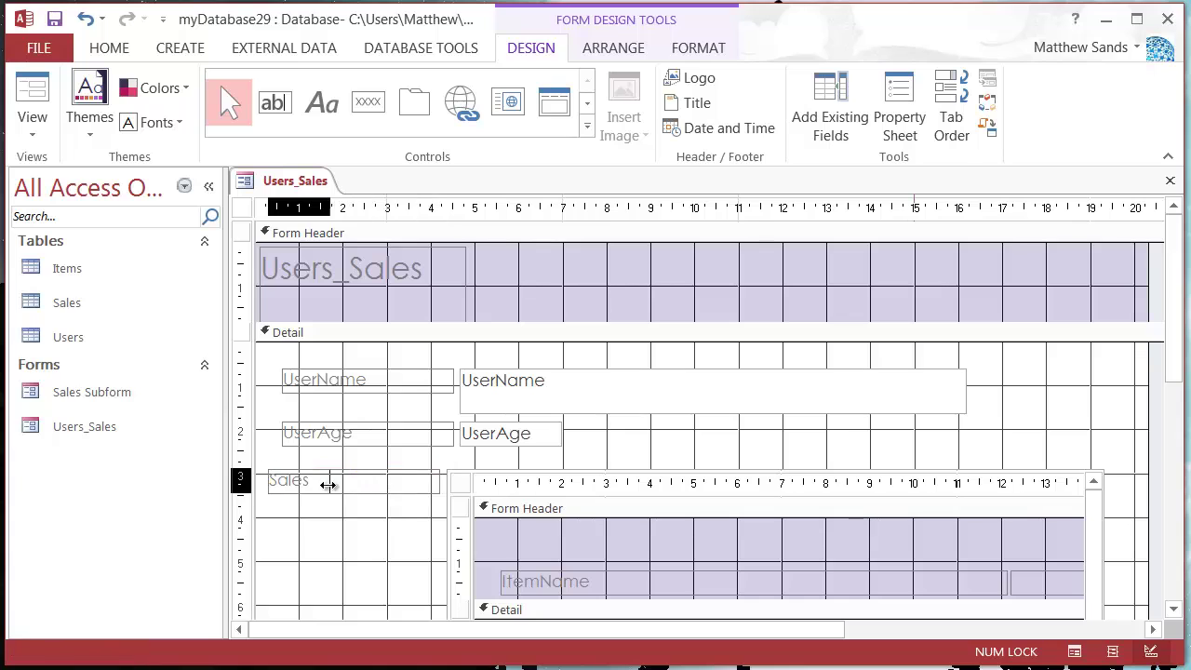
- Move the Sales subform control toward the form's left edge
{"action": "left_click", "coordinate": [449, 536]}
{"action": "left_click_drag", "start_coordinate": [447, 537], "coordinate": [333, 534]}
{"action": "left_click_drag", "start_coordinate": [425, 460], "coordinate": [319, 465]}
{"action": "scroll", "coordinate": [610, 517], "scroll_direction": "down", "scroll_amount": 3}
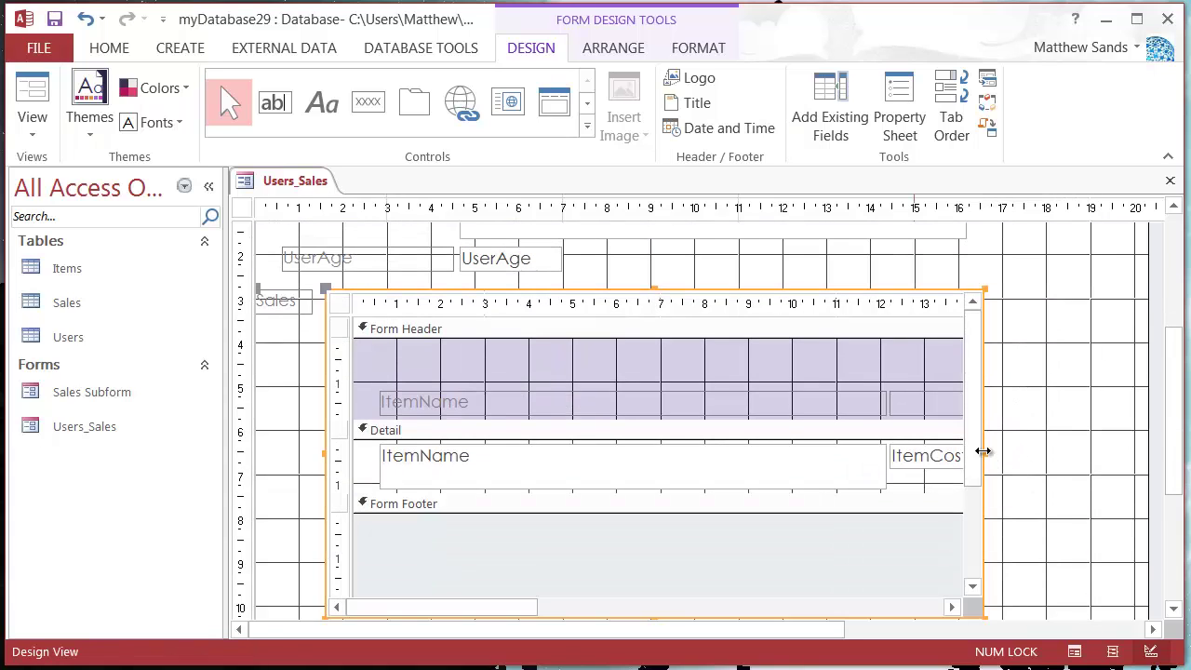
- Narrow the ItemName label and text box, shorten the box, and reduce the Detail section height
{"action": "left_click_drag", "start_coordinate": [984, 448], "coordinate": [1114, 465]}
{"action": "left_click", "coordinate": [618, 459]}
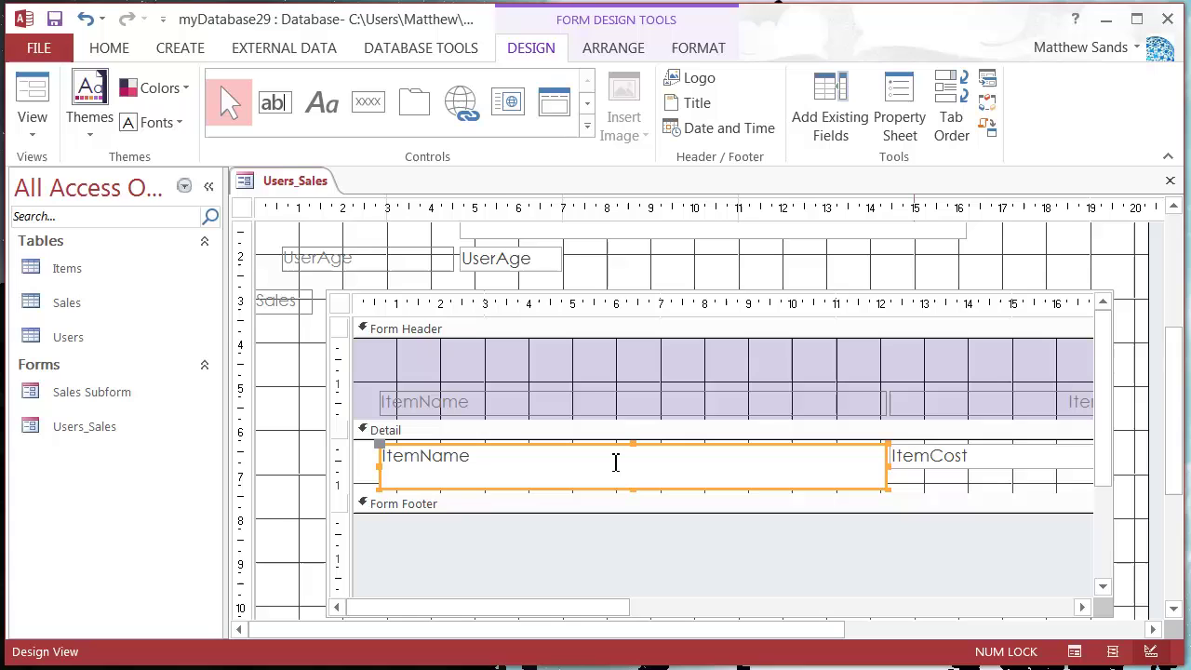
{"action": "left_click", "coordinate": [649, 402], "text": "shift"}
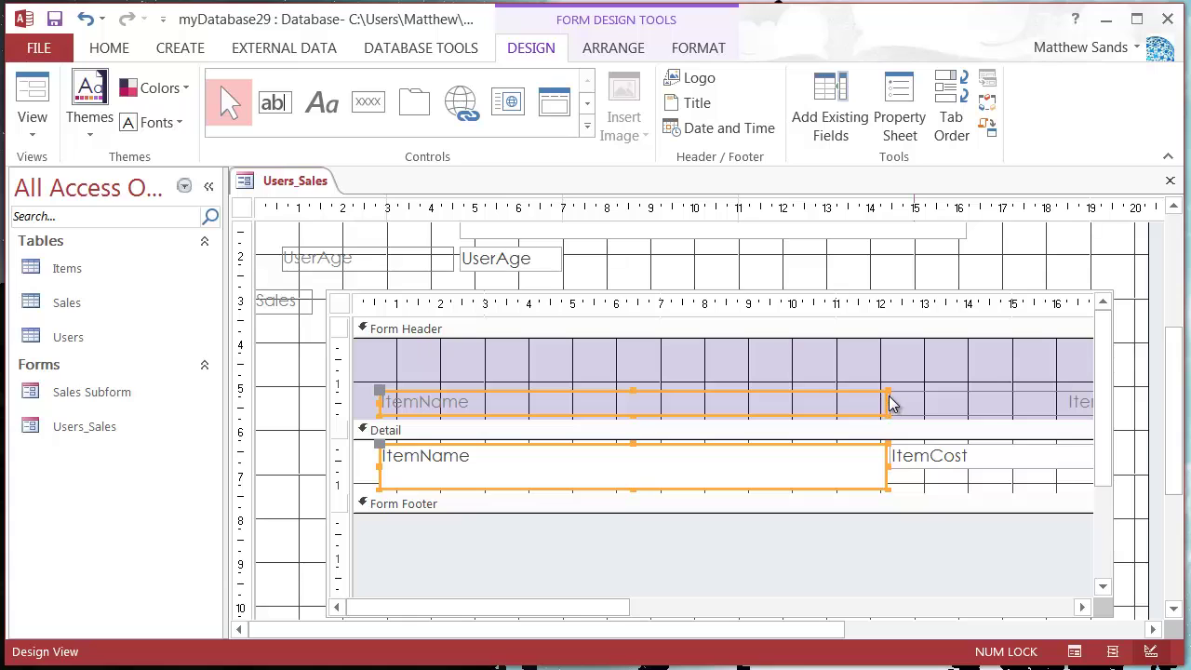
{"action": "left_click_drag", "start_coordinate": [889, 402], "coordinate": [533, 400]}
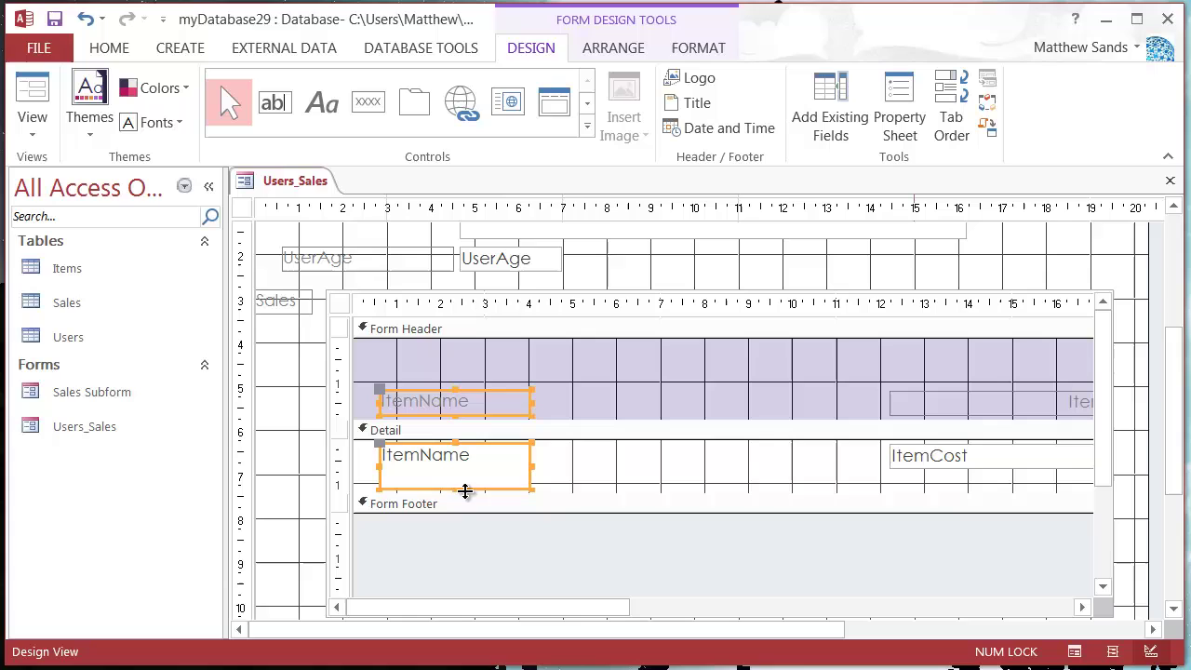
{"action": "left_click", "coordinate": [564, 479]}
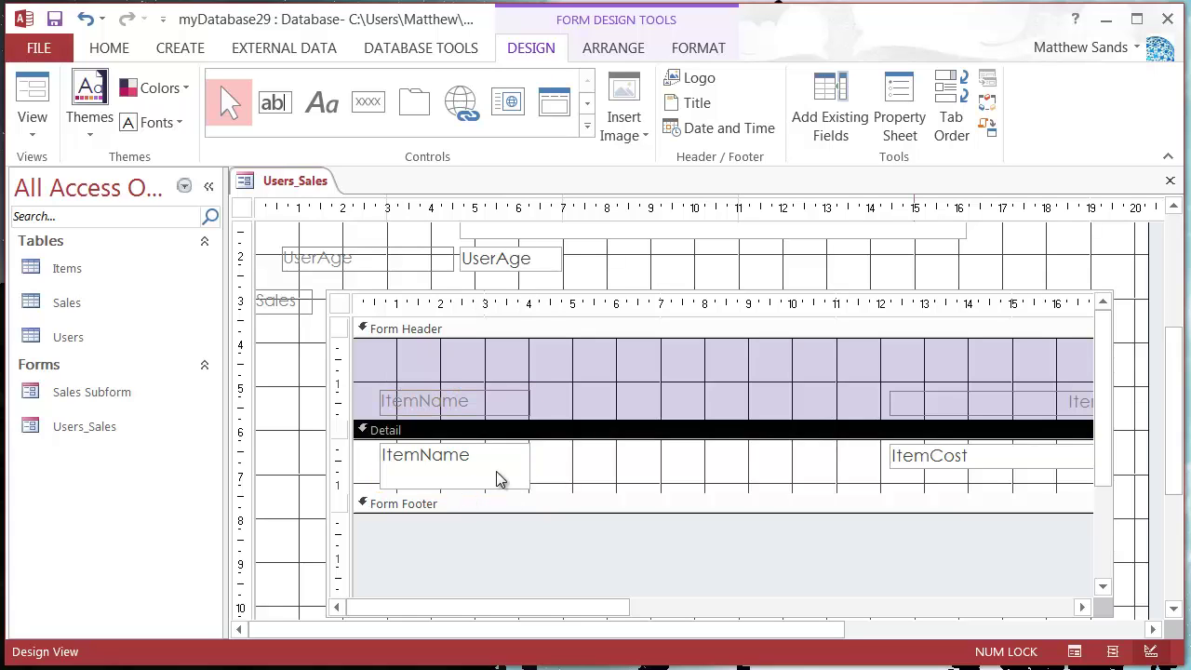
{"action": "left_click", "coordinate": [498, 479]}
{"action": "left_click_drag", "start_coordinate": [453, 488], "coordinate": [498, 471]}
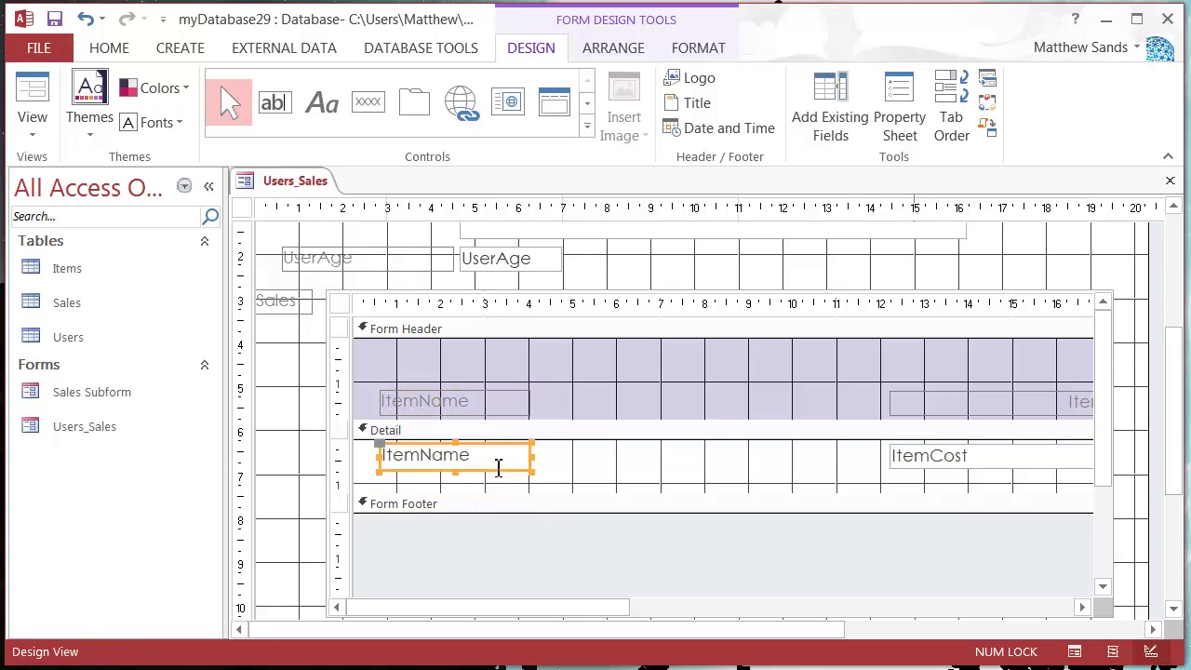
{"action": "left_click", "coordinate": [641, 453]}
{"action": "left_click_drag", "start_coordinate": [643, 500], "coordinate": [663, 479]}
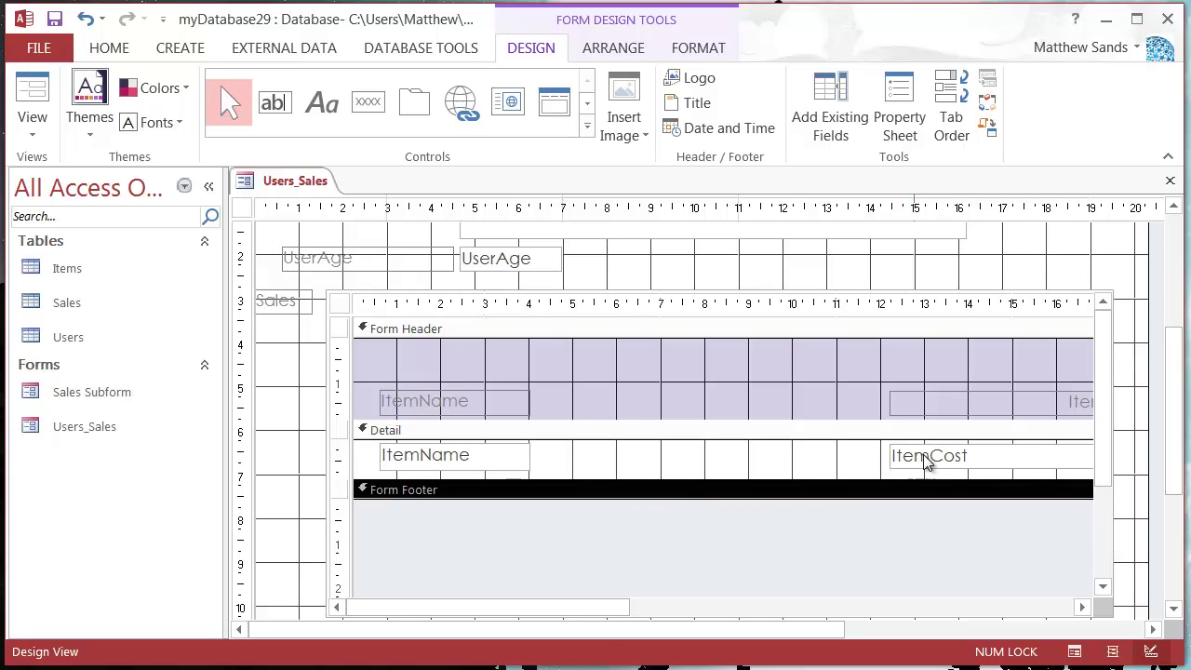
- Move the ItemCost label and text box beside ItemName and narrow them
{"action": "left_click", "coordinate": [931, 457]}
{"action": "left_click", "coordinate": [940, 403], "text": "shift"}
{"action": "left_click_drag", "start_coordinate": [940, 402], "coordinate": [900, 400]}
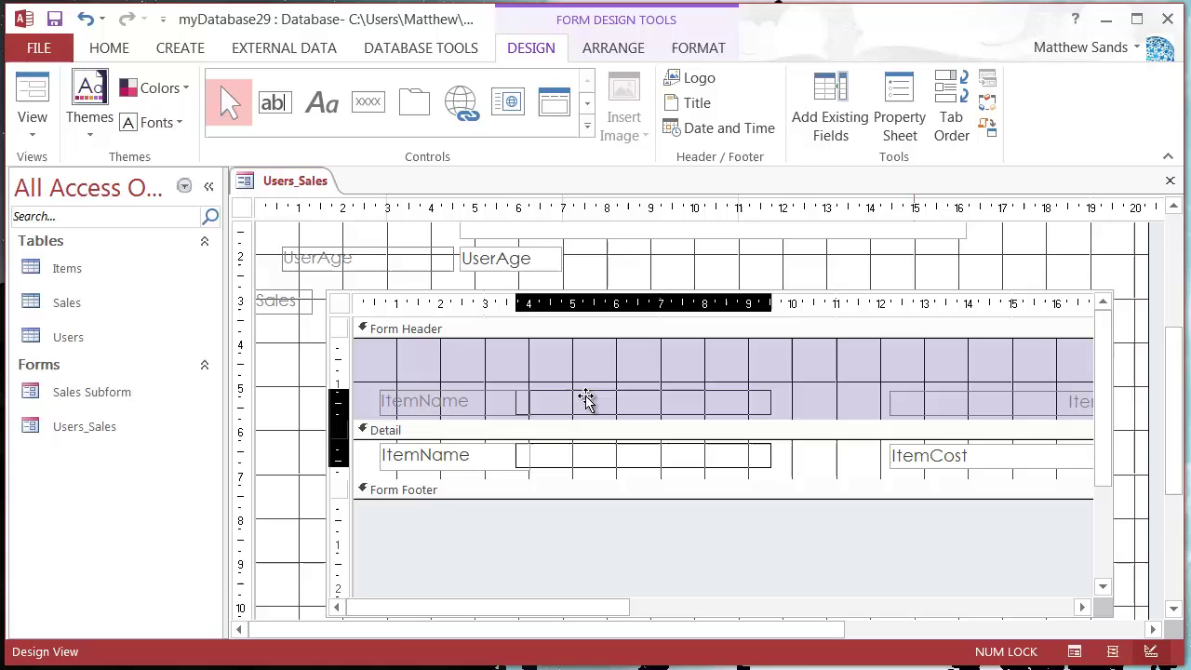
{"action": "left_click_drag", "start_coordinate": [586, 398], "coordinate": [609, 401]}
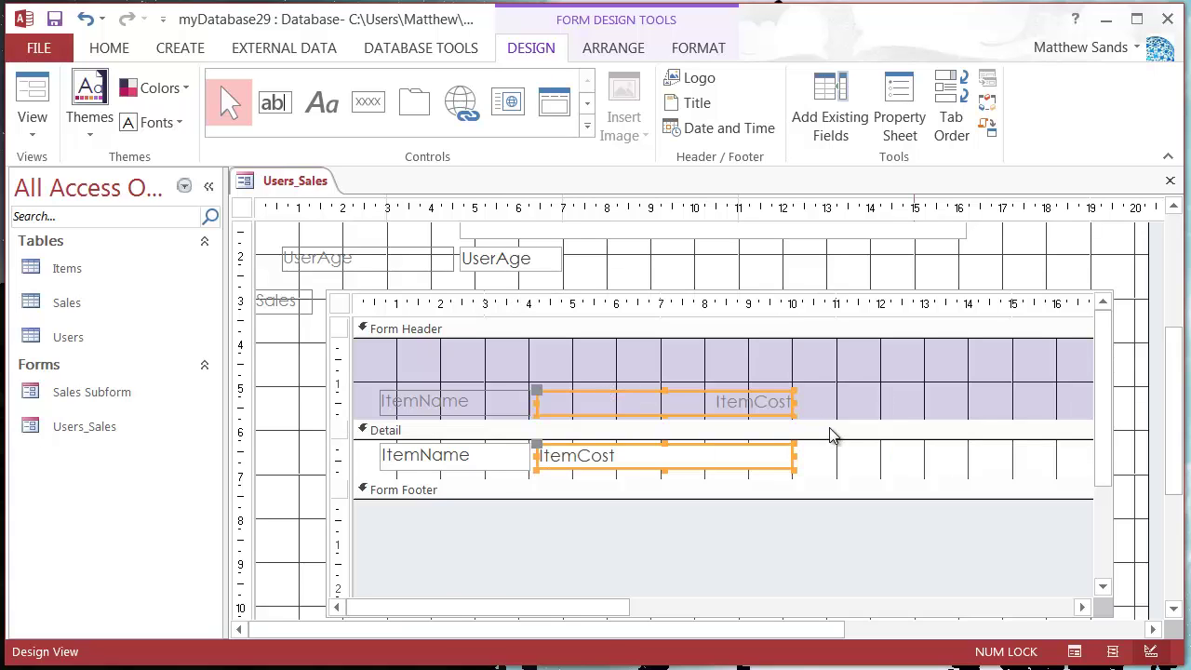
{"action": "left_click_drag", "start_coordinate": [793, 402], "coordinate": [627, 418]}
{"action": "left_click_drag", "start_coordinate": [596, 607], "coordinate": [943, 603]}
- Move the SaleID, Quantity, ItemNo and Sale_Date columns left beside ItemCost and narrow them
{"action": "left_click", "coordinate": [912, 455]}
{"action": "left_click", "coordinate": [813, 455], "text": "shift"}
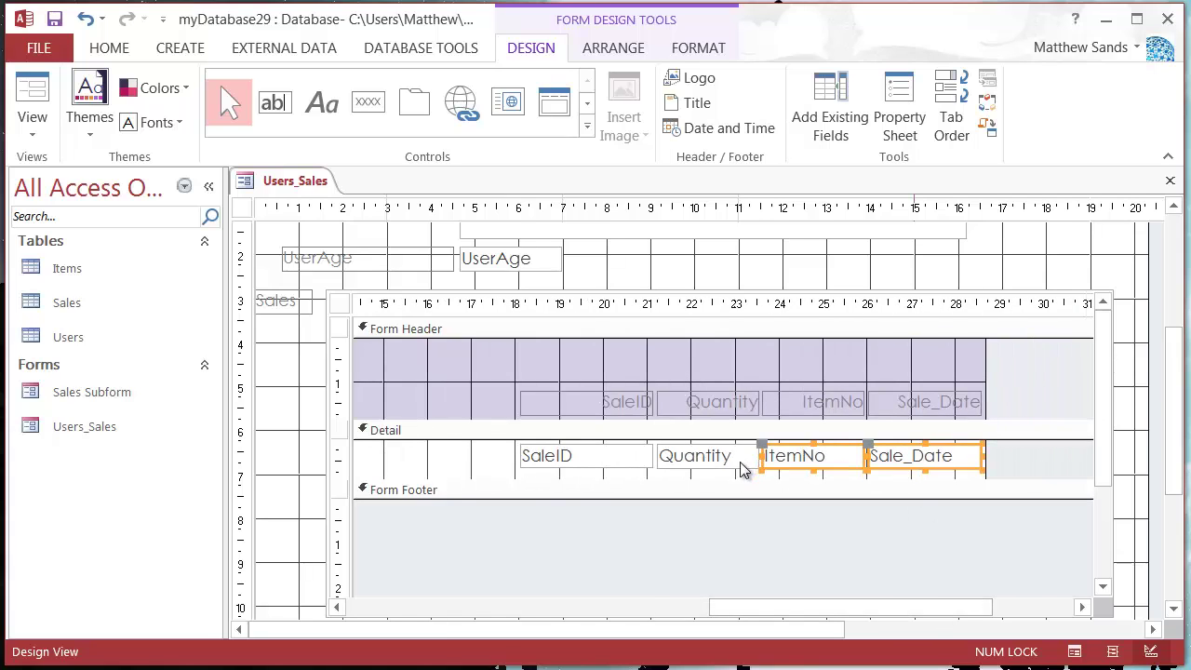
{"action": "left_click", "coordinate": [740, 460], "text": "shift"}
{"action": "left_click", "coordinate": [599, 458], "text": "shift"}
{"action": "left_click", "coordinate": [623, 406], "text": "shift"}
{"action": "left_click", "coordinate": [722, 402], "text": "shift"}
{"action": "left_click", "coordinate": [819, 403], "text": "shift"}
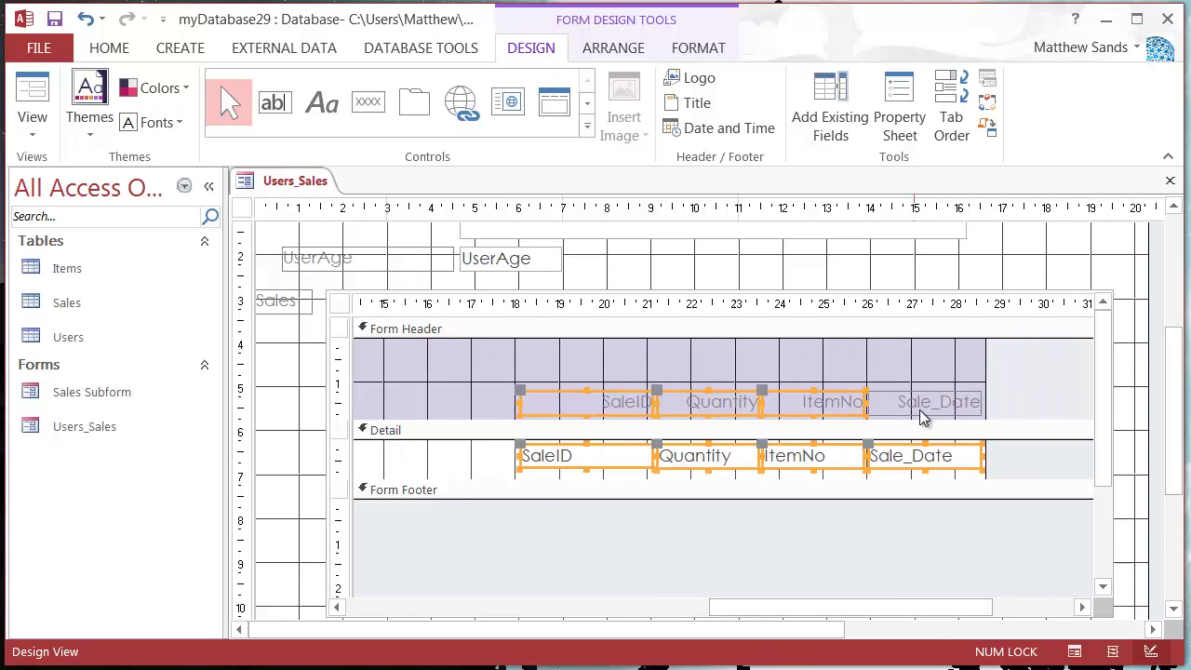
{"action": "left_click", "coordinate": [924, 413], "text": "shift"}
{"action": "left_click_drag", "start_coordinate": [924, 412], "coordinate": [731, 398]}
{"action": "left_click_drag", "start_coordinate": [856, 606], "coordinate": [527, 623]}
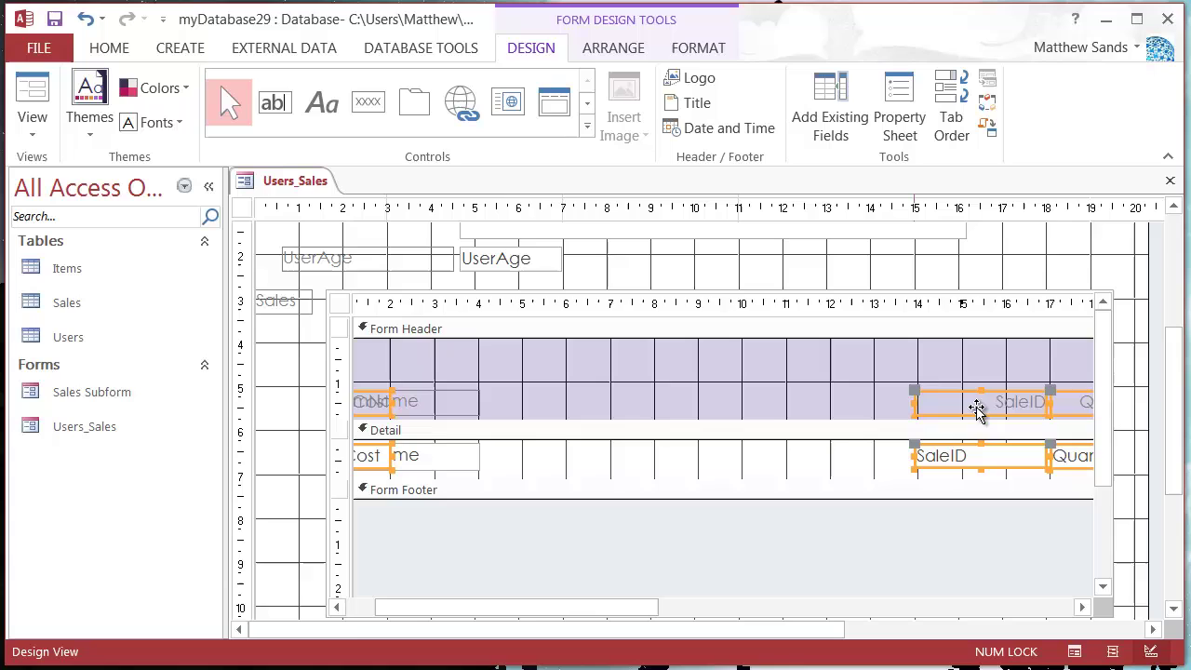
{"action": "left_click_drag", "start_coordinate": [979, 406], "coordinate": [578, 611]}
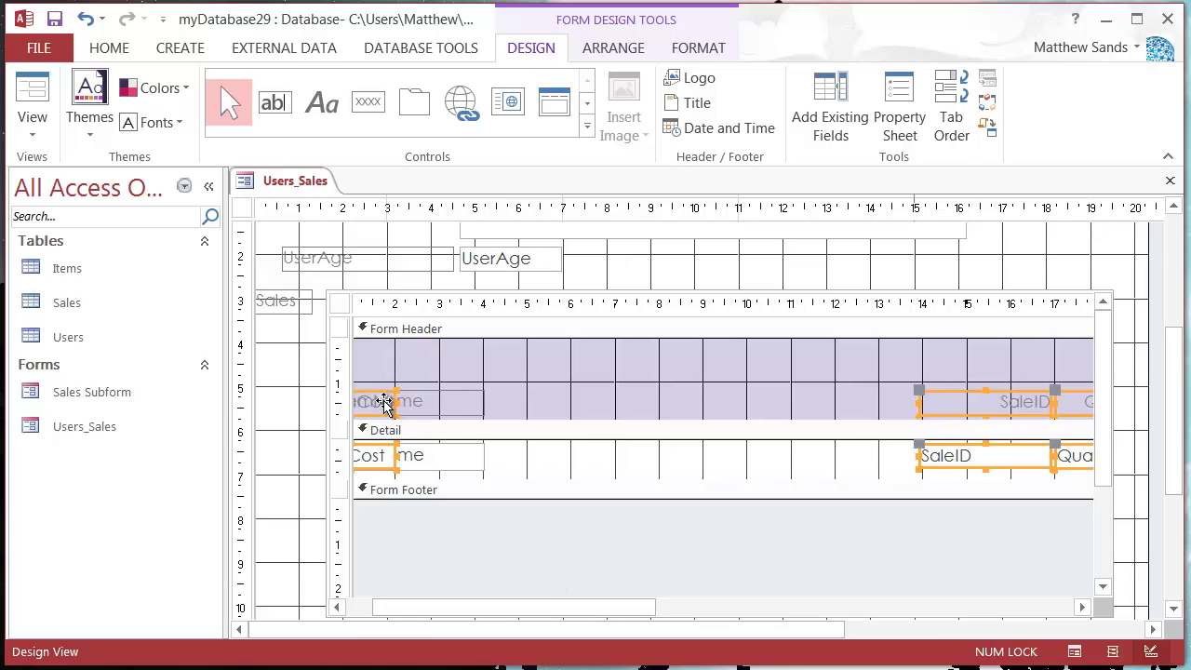
{"action": "left_click_drag", "start_coordinate": [973, 409], "coordinate": [570, 414]}
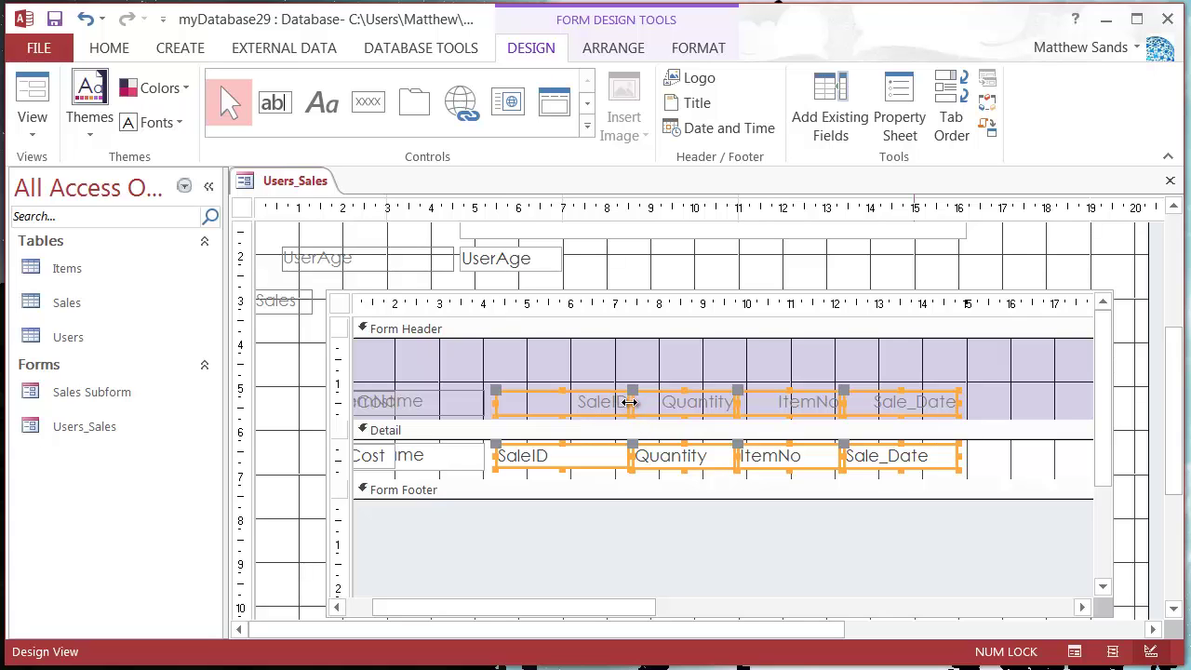
{"action": "left_click_drag", "start_coordinate": [629, 402], "coordinate": [596, 402]}
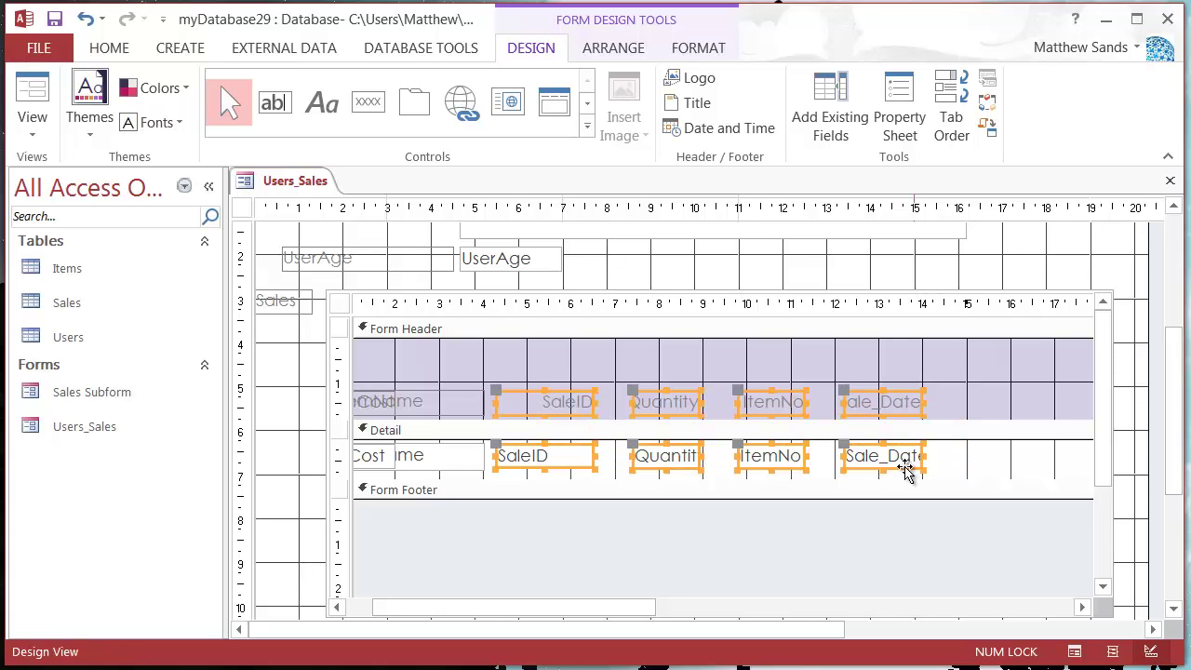
- Widen the Sale_Date heading and field leftward and the Quantity heading and field rightward
{"action": "left_click", "coordinate": [1000, 473]}
{"action": "left_click", "coordinate": [872, 461]}
{"action": "left_click", "coordinate": [854, 405]}
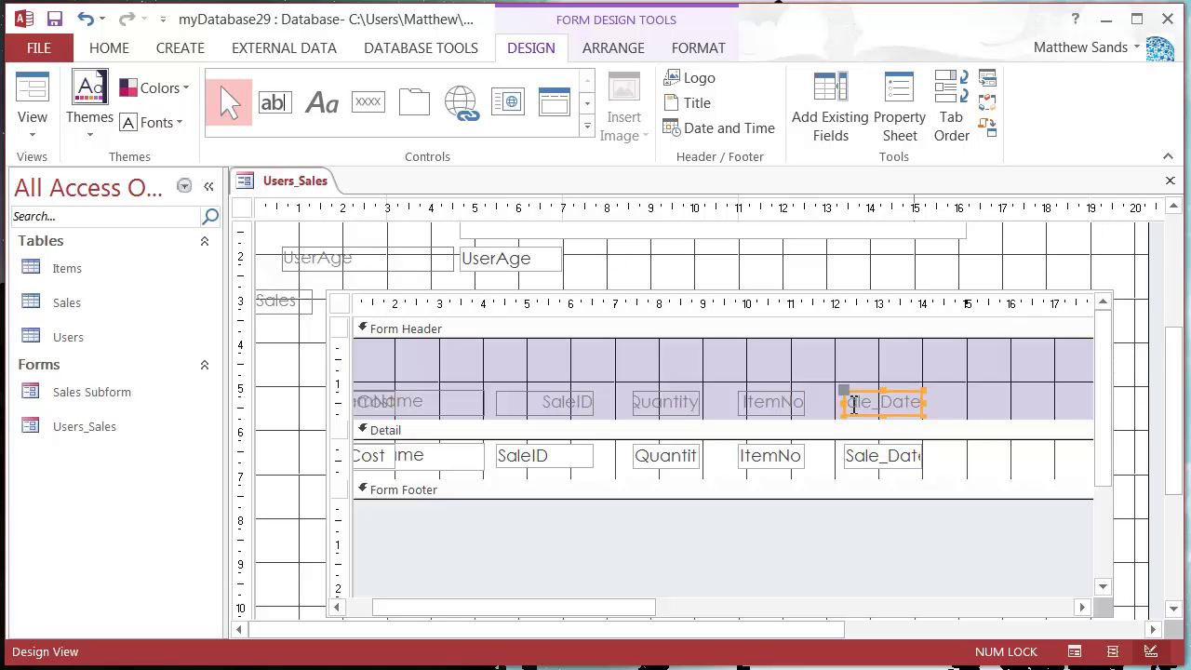
{"action": "left_click_drag", "start_coordinate": [843, 402], "coordinate": [822, 402]}
{"action": "left_click", "coordinate": [694, 402]}
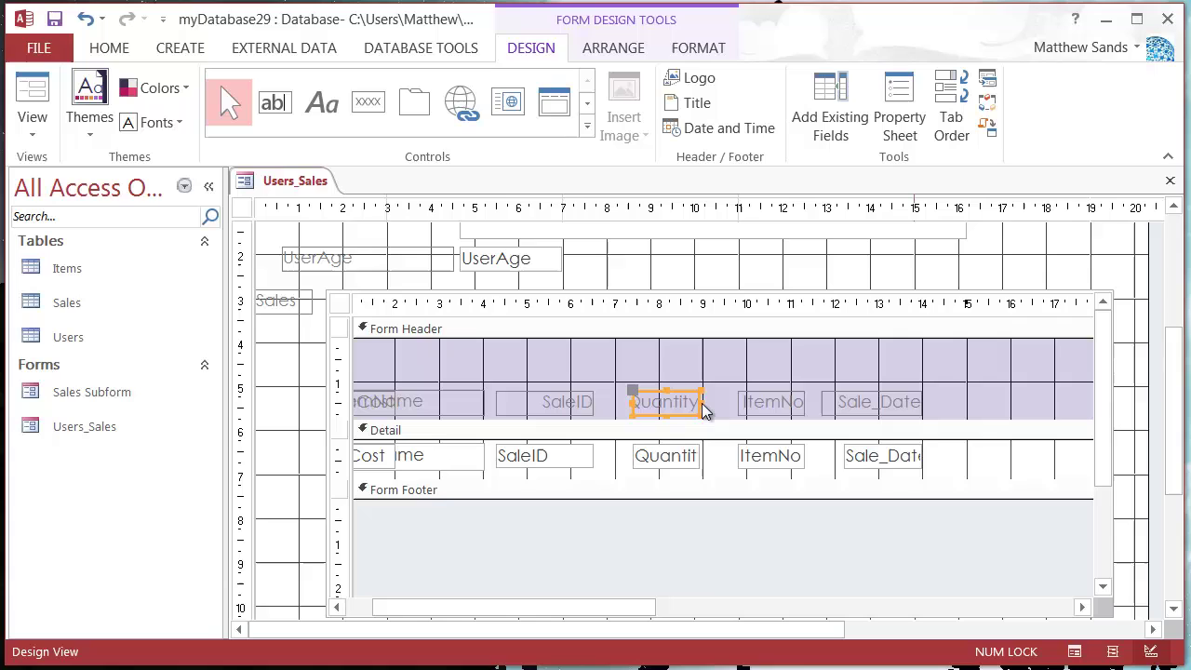
{"action": "left_click_drag", "start_coordinate": [700, 402], "coordinate": [724, 402]}
{"action": "left_click", "coordinate": [699, 463]}
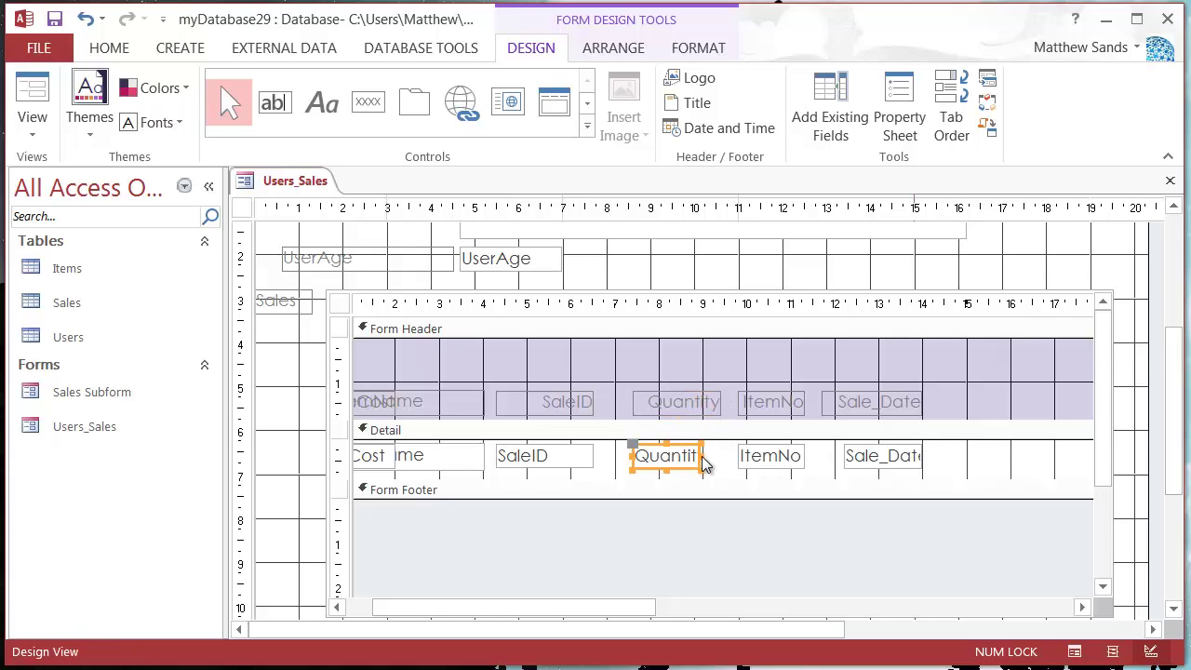
{"action": "left_click_drag", "start_coordinate": [700, 456], "coordinate": [725, 457]}
{"action": "left_click", "coordinate": [850, 465]}
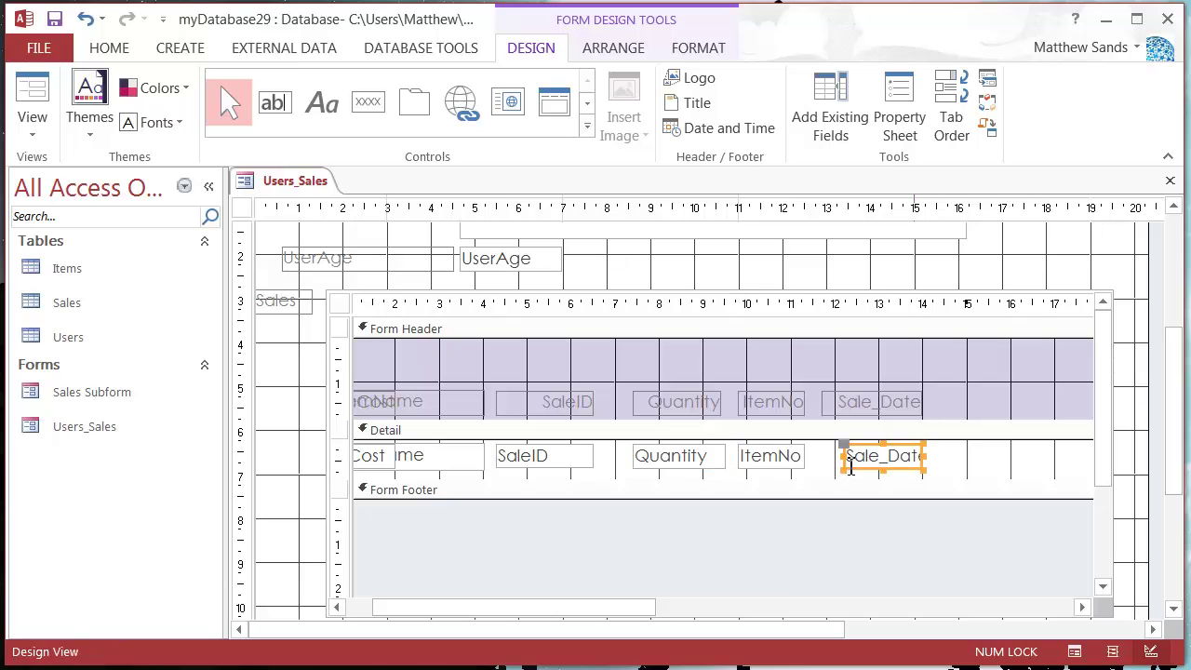
{"action": "left_click_drag", "start_coordinate": [843, 455], "coordinate": [820, 455]}
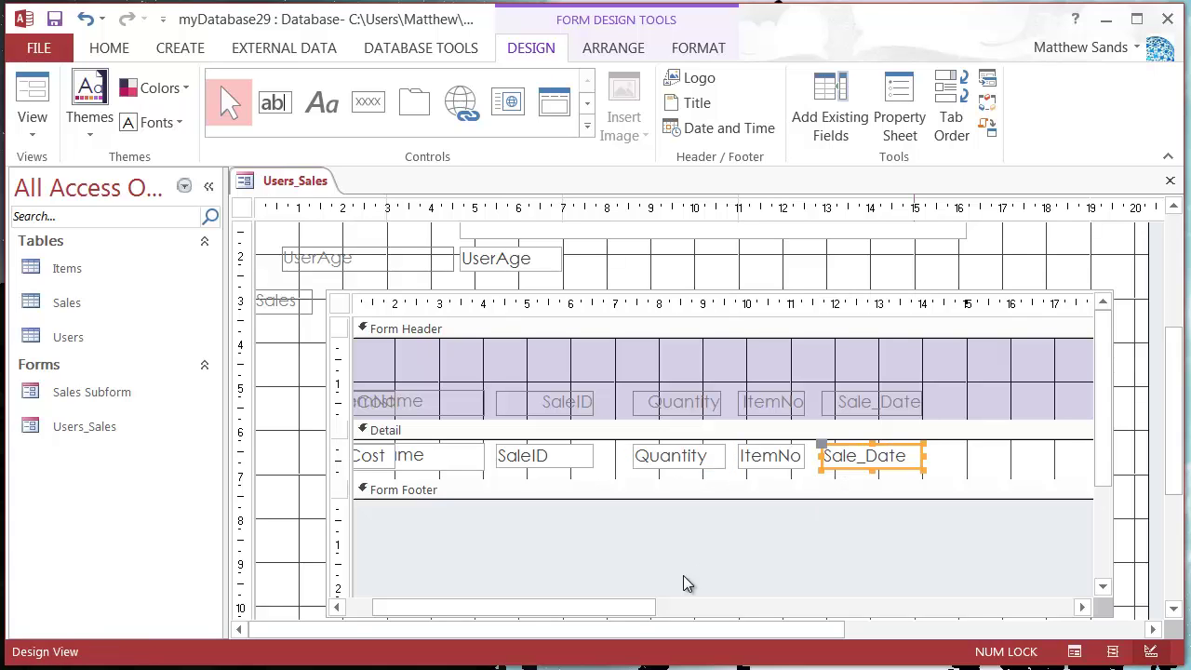
- Shift the ItemName, SaleID, Quantity, ItemNo and Sale_Date columns right, clear of ItemCost
{"action": "left_click_drag", "start_coordinate": [582, 607], "coordinate": [482, 614]}
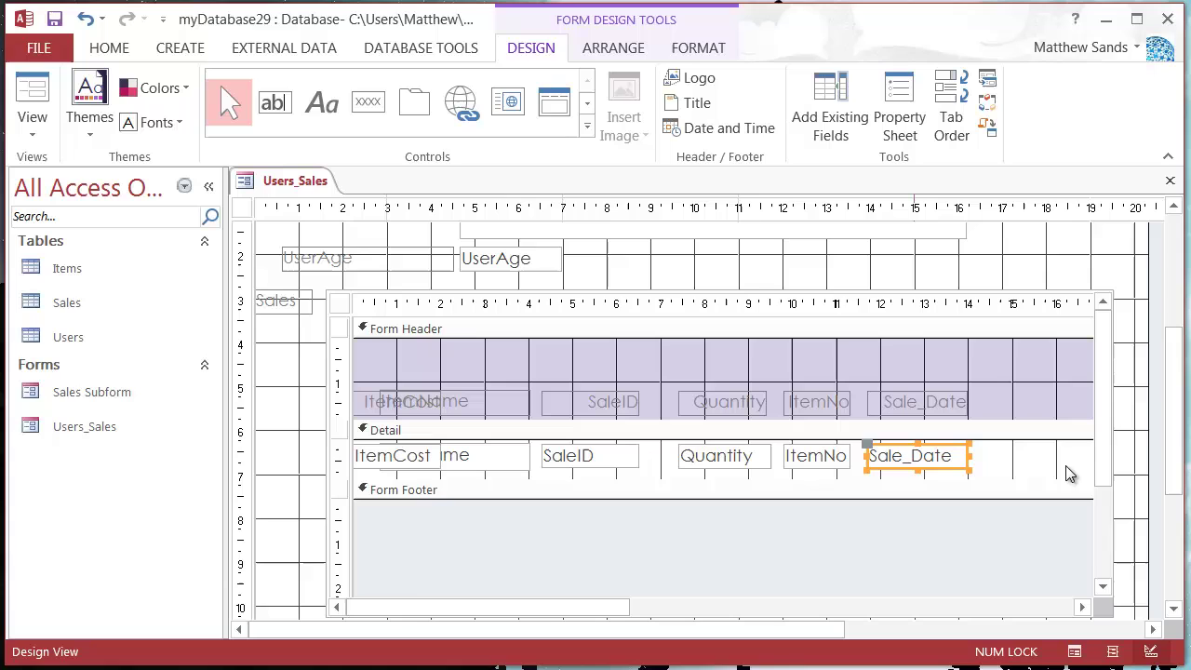
{"action": "left_click", "coordinate": [519, 465], "text": "shift"}
{"action": "left_click", "coordinate": [567, 456], "text": "shift"}
{"action": "left_click", "coordinate": [698, 457], "text": "shift"}
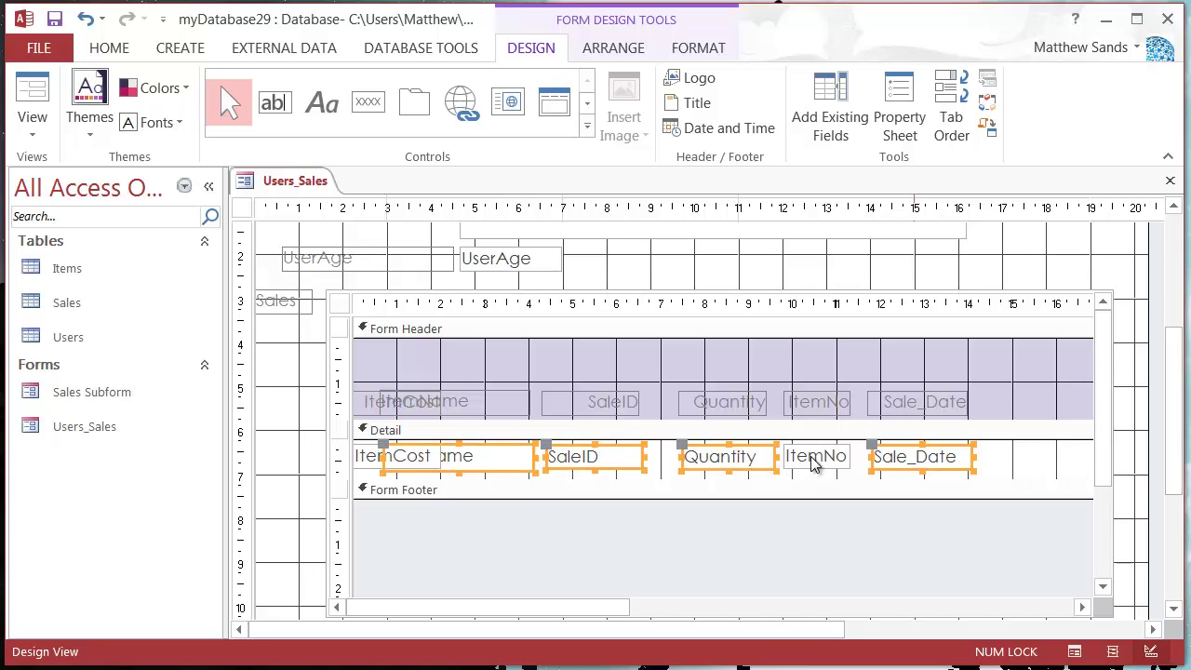
{"action": "left_click", "coordinate": [811, 456], "text": "shift"}
{"action": "left_click", "coordinate": [913, 414], "text": "shift"}
{"action": "left_click", "coordinate": [805, 412], "text": "shift"}
{"action": "left_click", "coordinate": [739, 404], "text": "shift"}
{"action": "left_click", "coordinate": [549, 404], "text": "shift"}
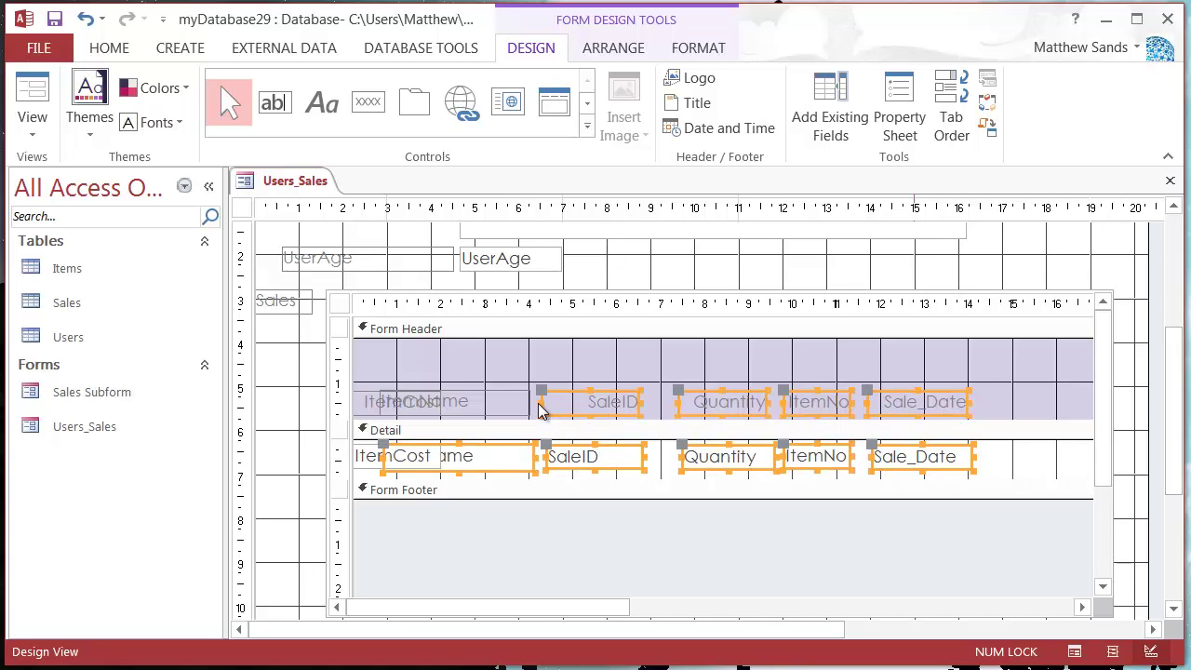
{"action": "left_click", "coordinate": [492, 405], "text": "shift"}
{"action": "left_click_drag", "start_coordinate": [488, 408], "coordinate": [624, 393]}
{"action": "left_click", "coordinate": [1024, 375]}
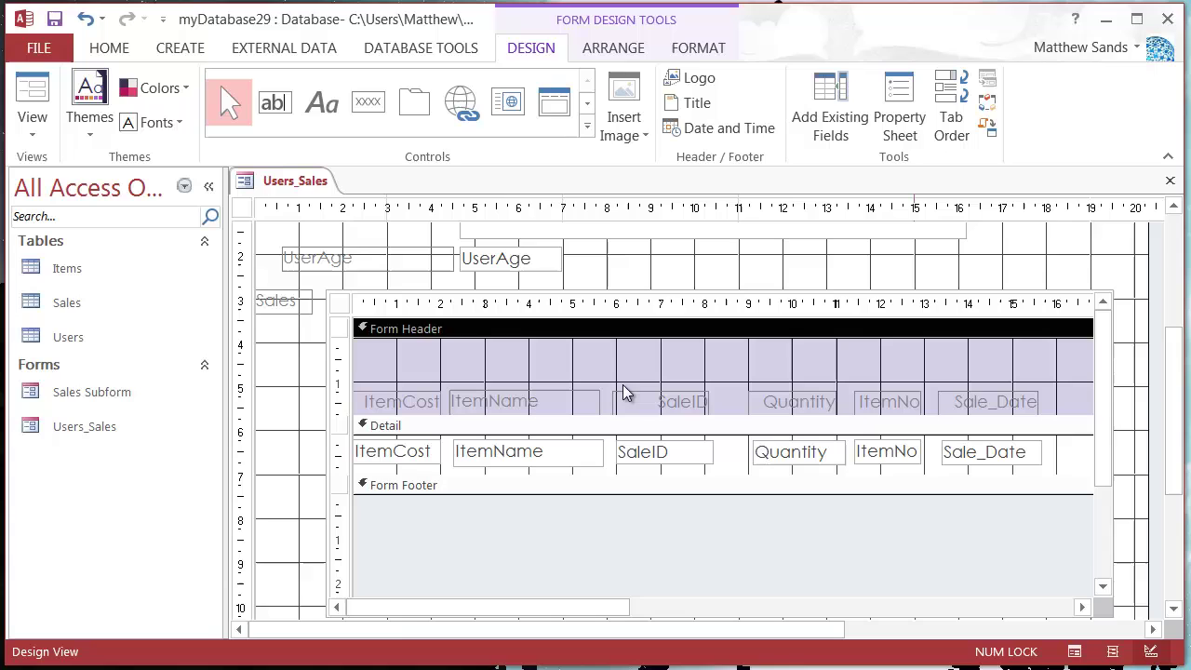
- Raise all six column headings to the top of the Form Header
{"action": "left_click", "coordinate": [617, 392]}
{"action": "left_click", "coordinate": [968, 405], "text": "shift"}
{"action": "left_click", "coordinate": [883, 402], "text": "shift"}
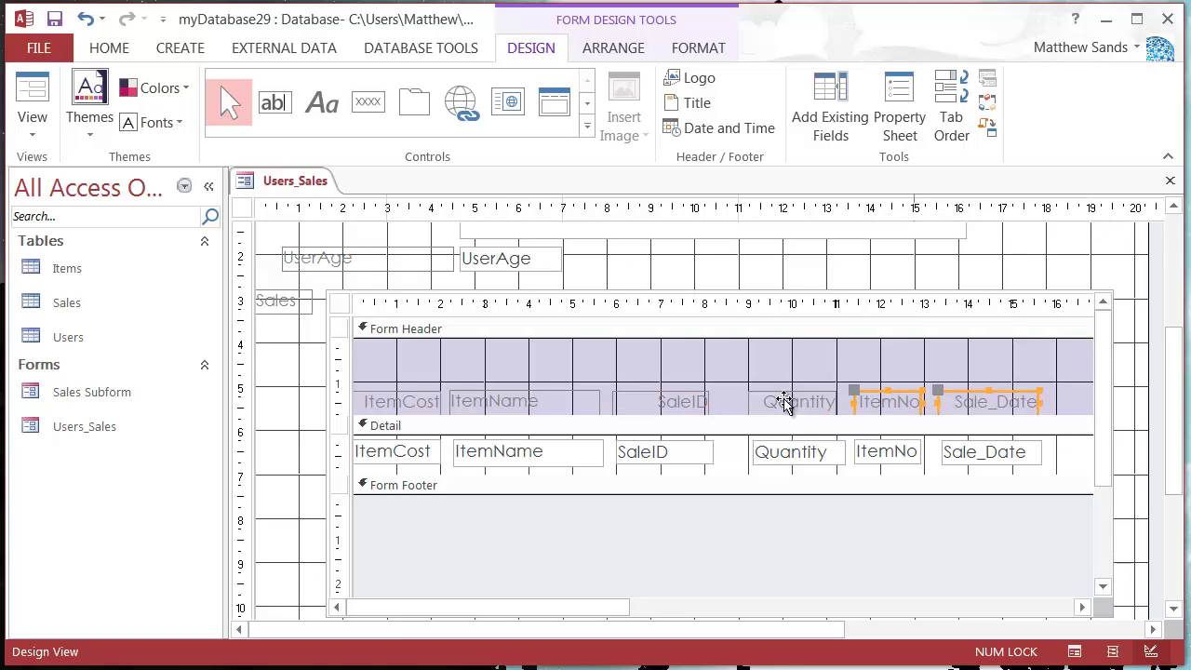
{"action": "left_click", "coordinate": [782, 400], "text": "shift"}
{"action": "left_click", "coordinate": [454, 399], "text": "shift"}
{"action": "left_click", "coordinate": [419, 404], "text": "shift"}
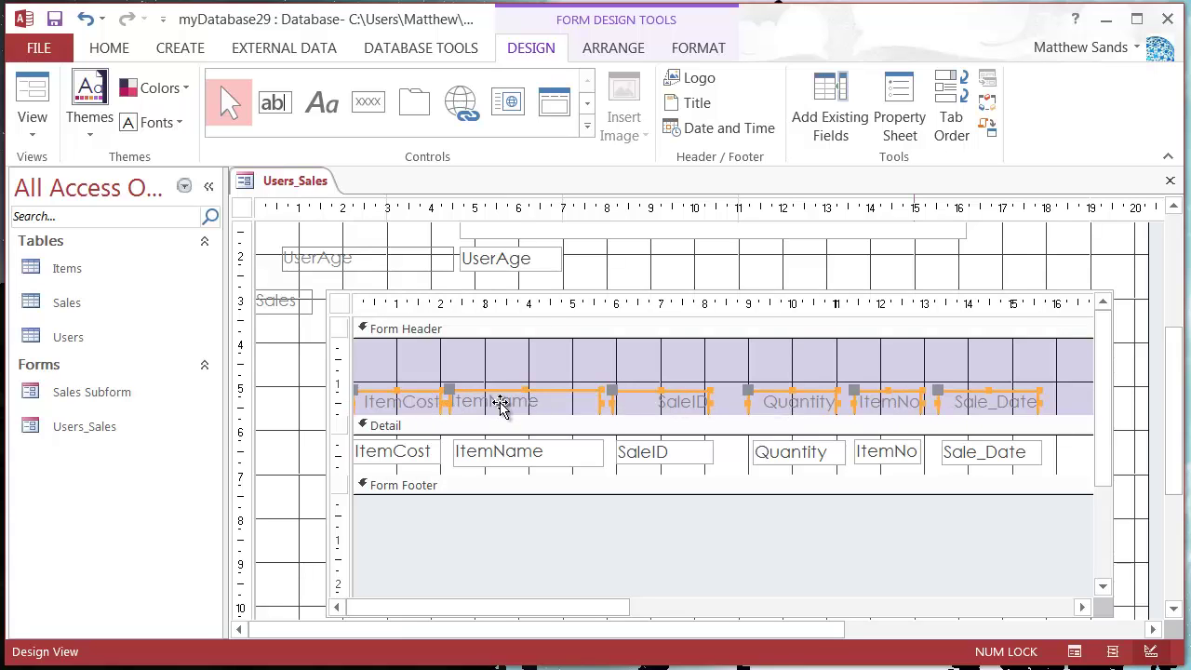
{"action": "left_click_drag", "start_coordinate": [502, 401], "coordinate": [520, 380]}
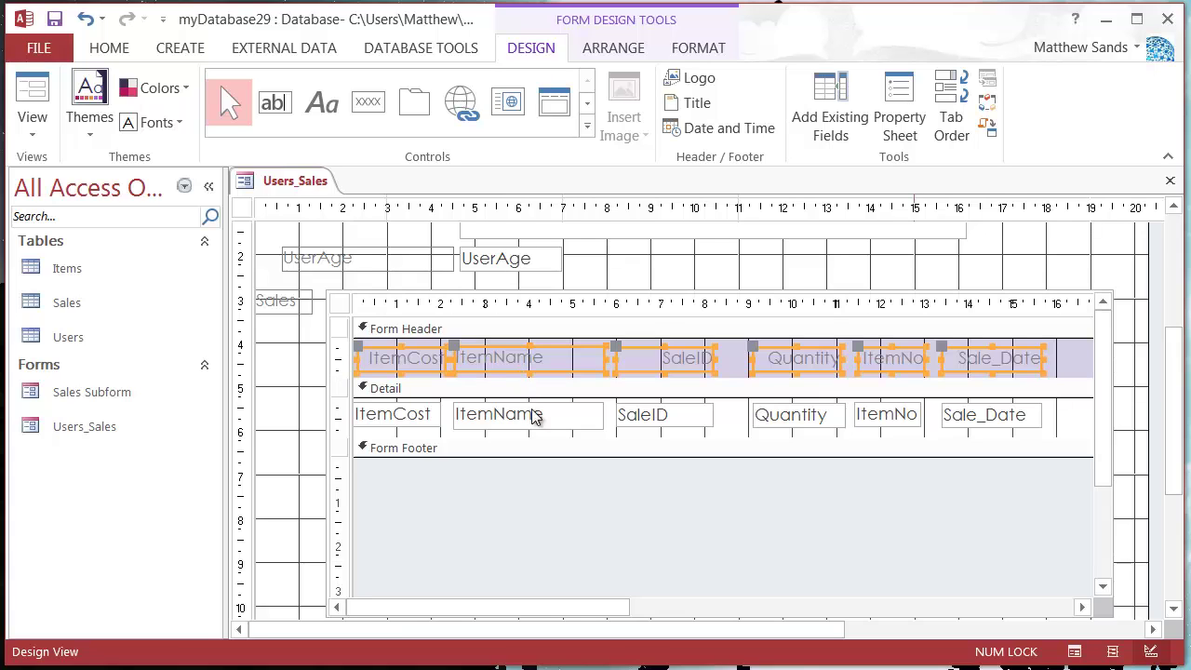
{"action": "left_click", "coordinate": [1064, 418]}
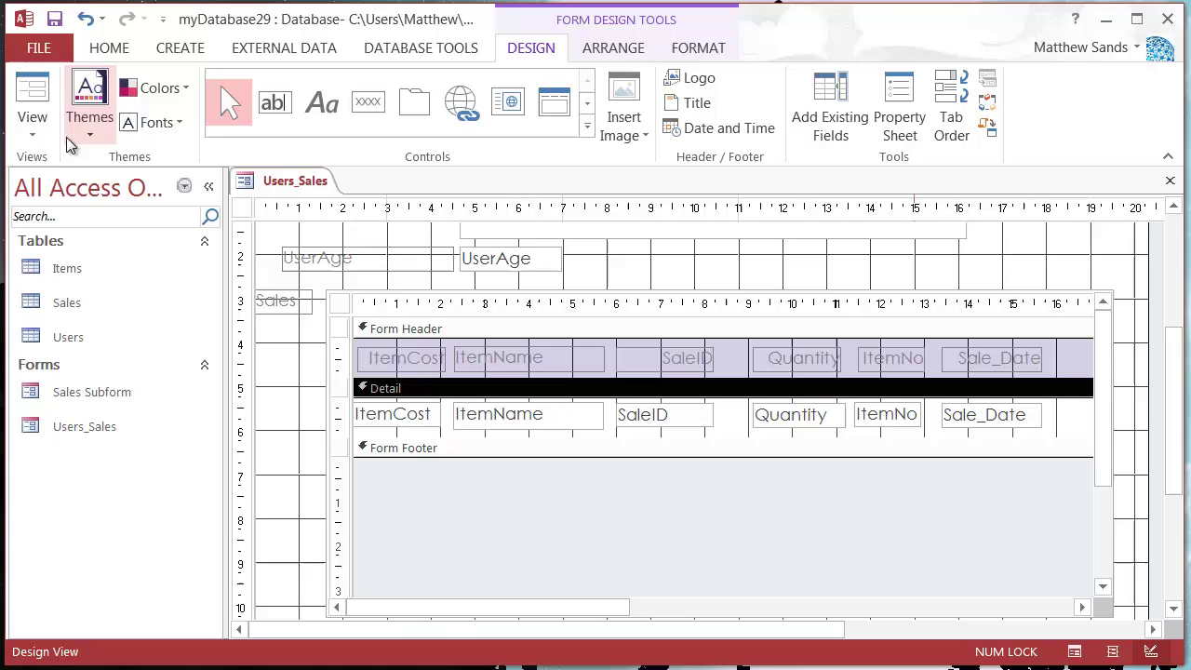
- Switch Users_Sales to Form View and scroll through the Sales subform rows
{"action": "left_click", "coordinate": [33, 135]}
{"action": "left_click", "coordinate": [87, 174]}
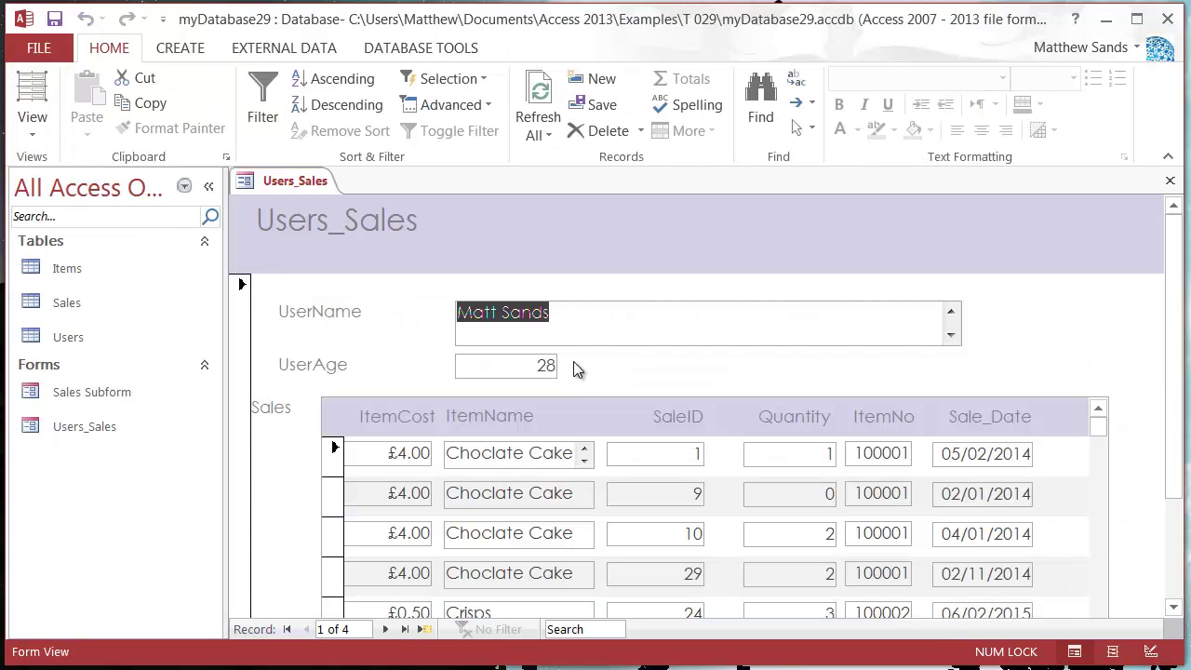
{"action": "scroll", "coordinate": [573, 368], "scroll_direction": "down", "scroll_amount": 3}
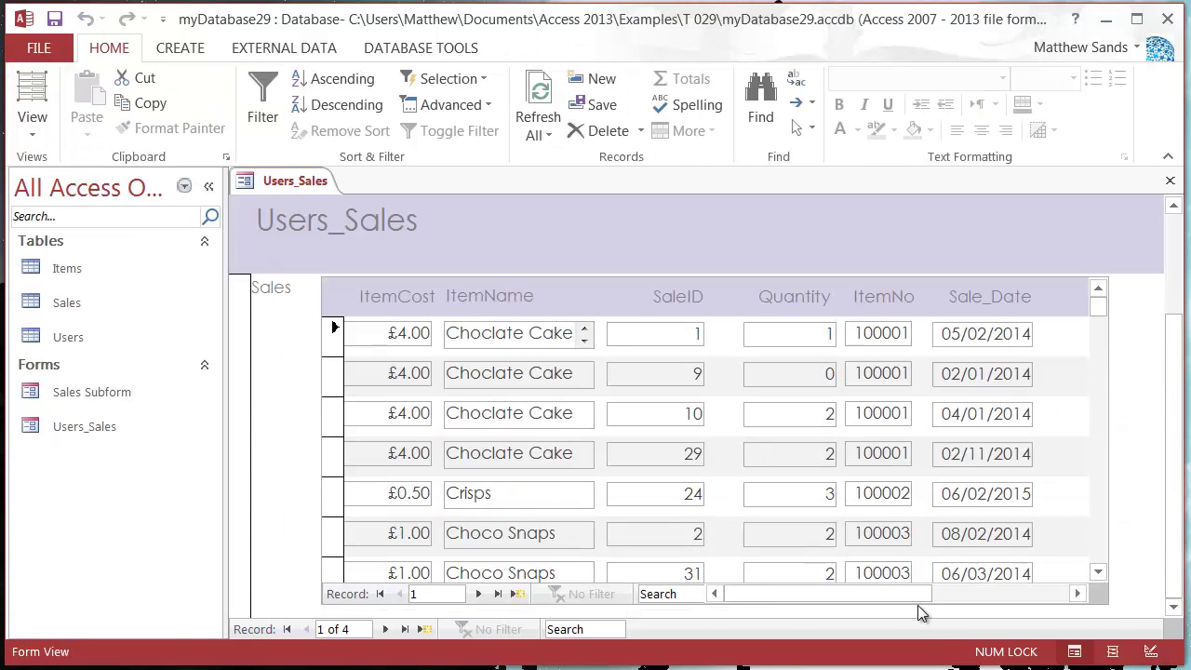
{"action": "left_click_drag", "start_coordinate": [908, 594], "coordinate": [855, 605]}
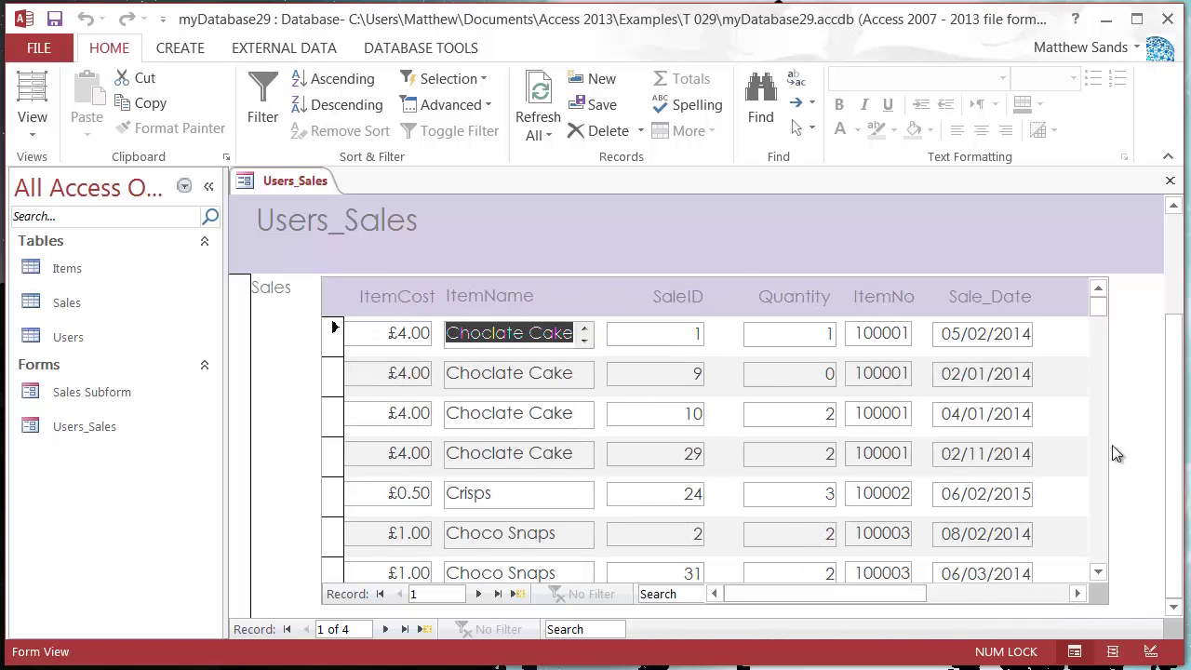
{"action": "mouse_move", "coordinate": [1105, 308]}
{"action": "left_mouse_down"}
{"action": "mouse_move", "coordinate": [1100, 377]}
{"action": "mouse_move", "coordinate": [1100, 290]}
{"action": "left_mouse_up"}
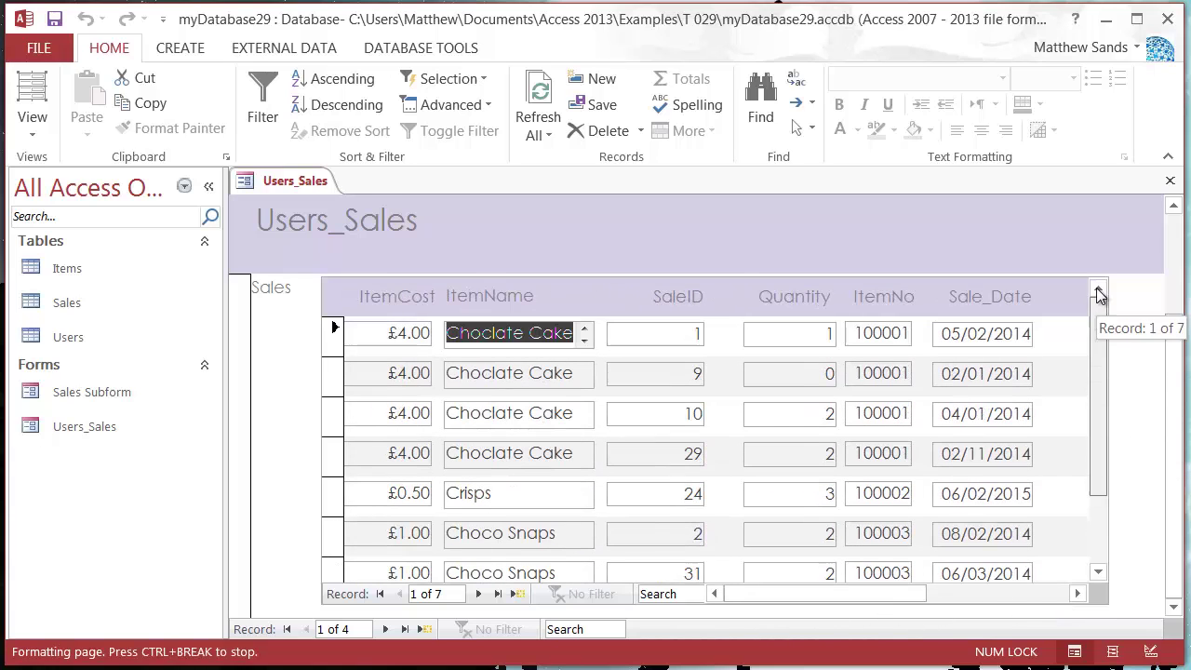
{"action": "left_click_drag", "start_coordinate": [1176, 348], "coordinate": [1177, 246]}
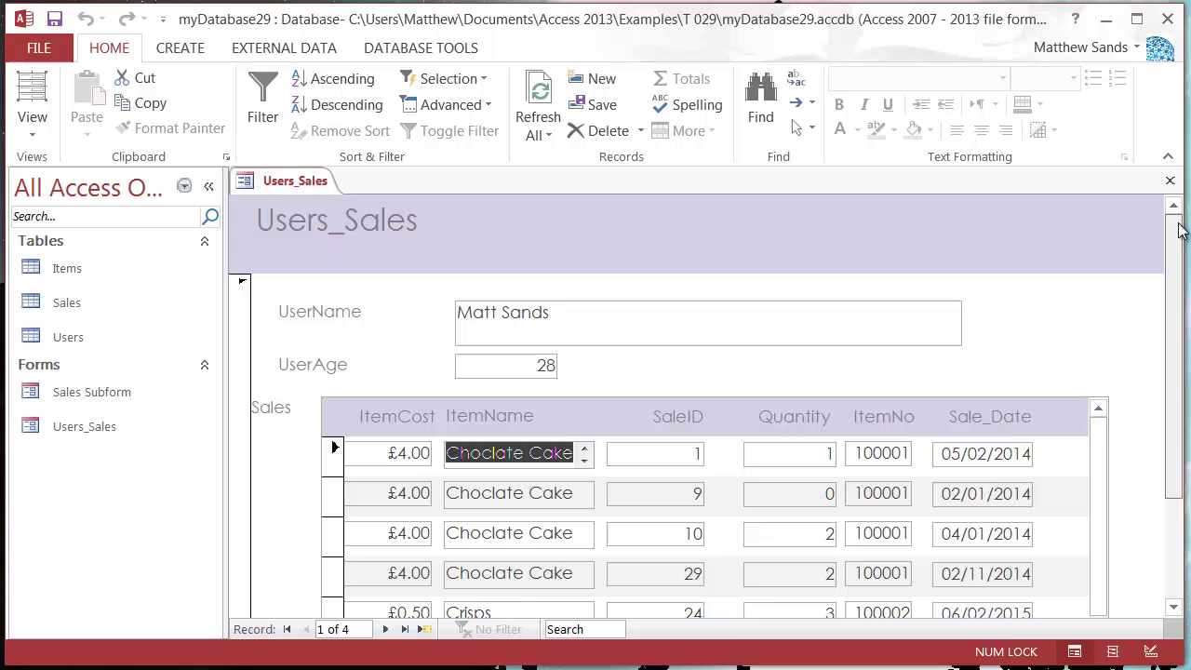
- Step forward two user records, checking their sales, then return to the first user
{"action": "left_click", "coordinate": [386, 629]}
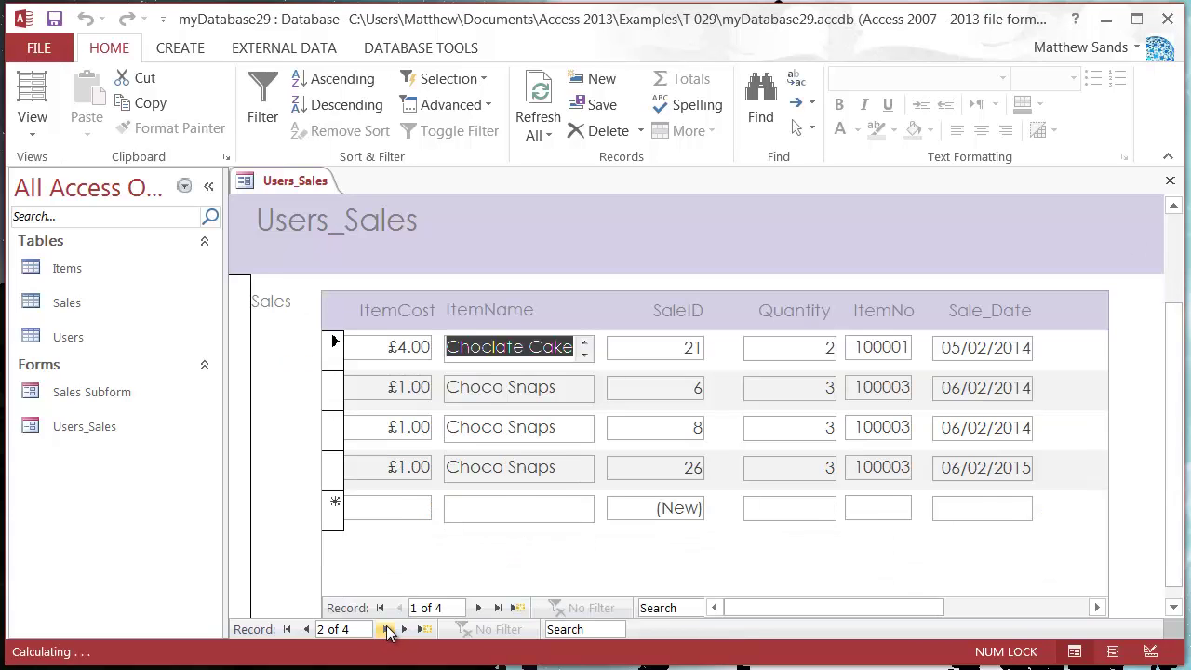
{"action": "left_click", "coordinate": [386, 629]}
{"action": "left_click_drag", "start_coordinate": [1175, 324], "coordinate": [1171, 224]}
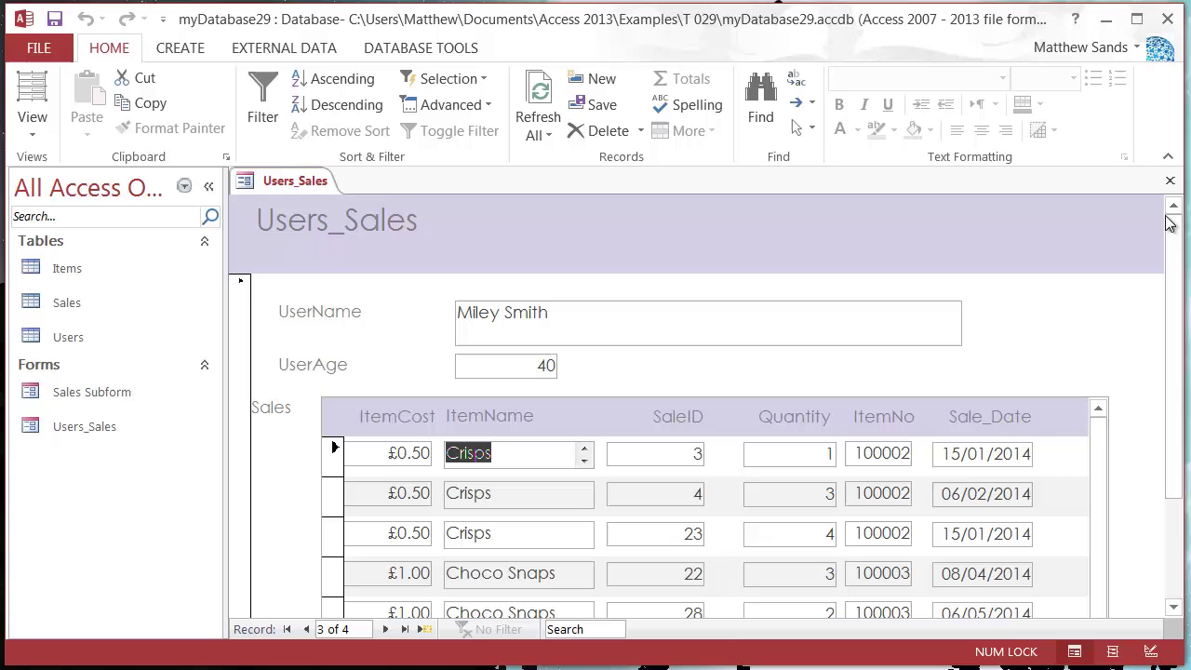
{"action": "left_click", "coordinate": [307, 629]}
{"action": "left_click", "coordinate": [307, 629]}
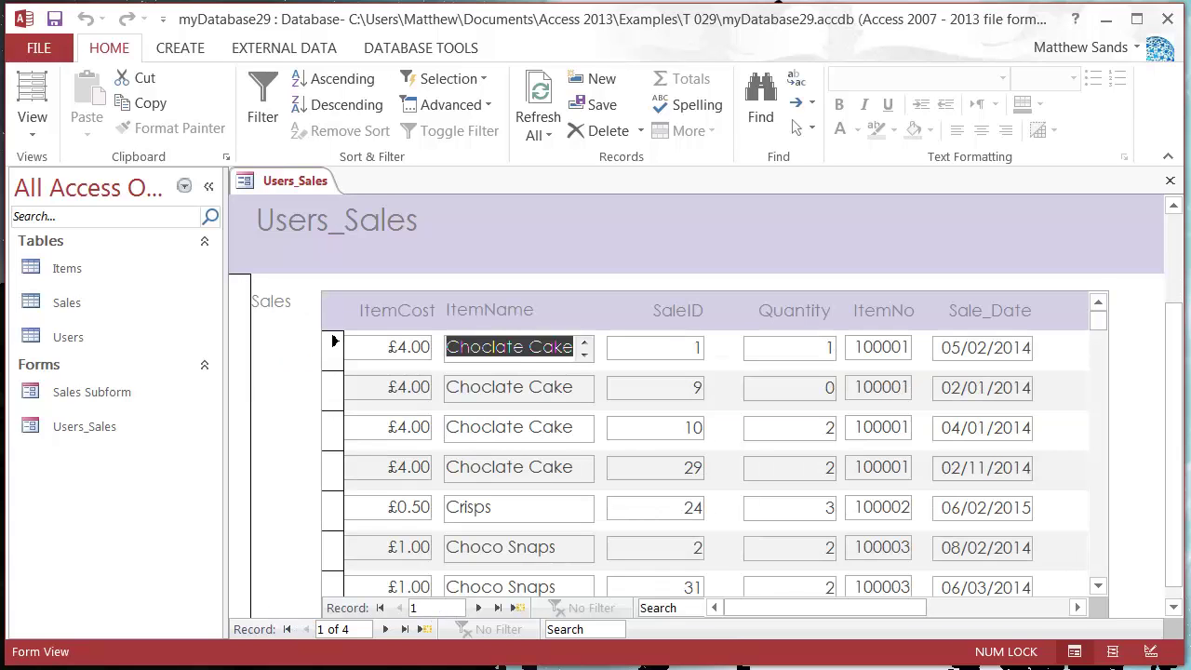
{"action": "scroll", "coordinate": [374, 322], "scroll_direction": "up", "scroll_amount": 3}
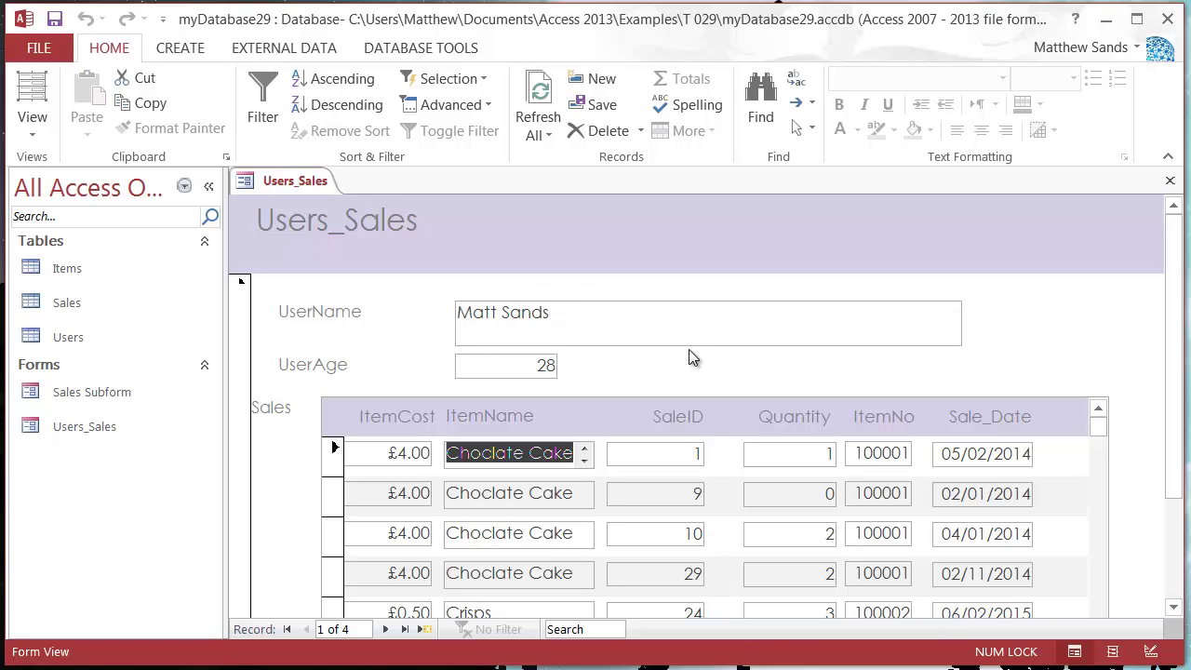
{"action": "left_click_drag", "start_coordinate": [1173, 308], "coordinate": [1173, 382]}
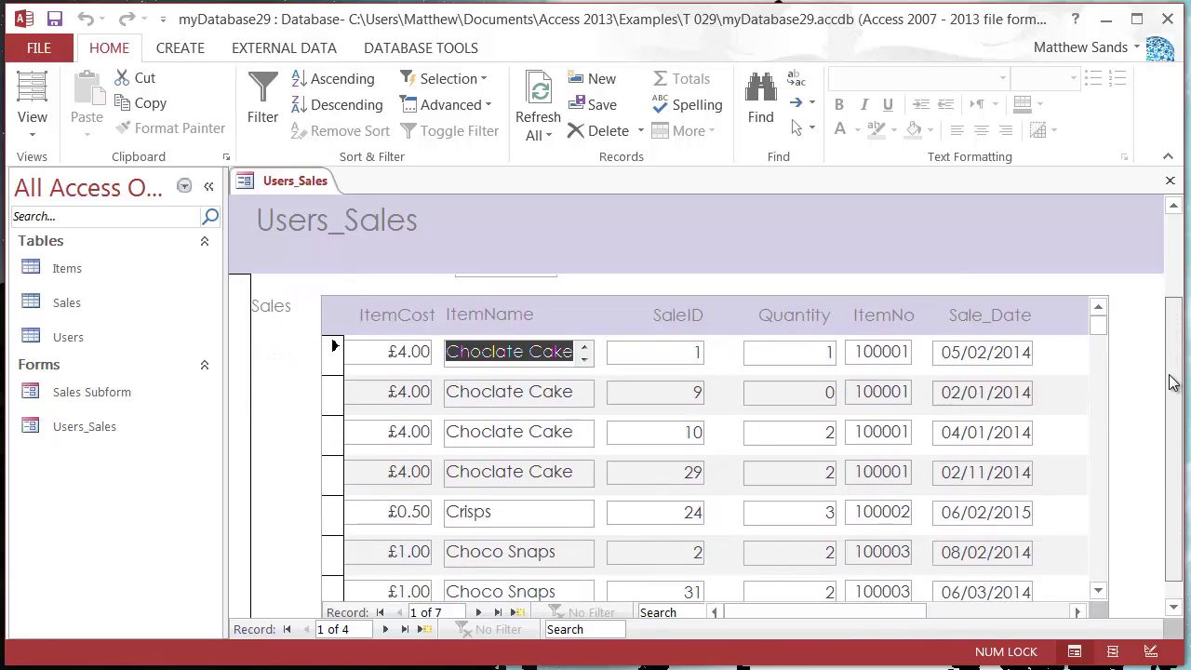
{"action": "scroll", "coordinate": [323, 306], "scroll_direction": "up", "scroll_amount": 3}
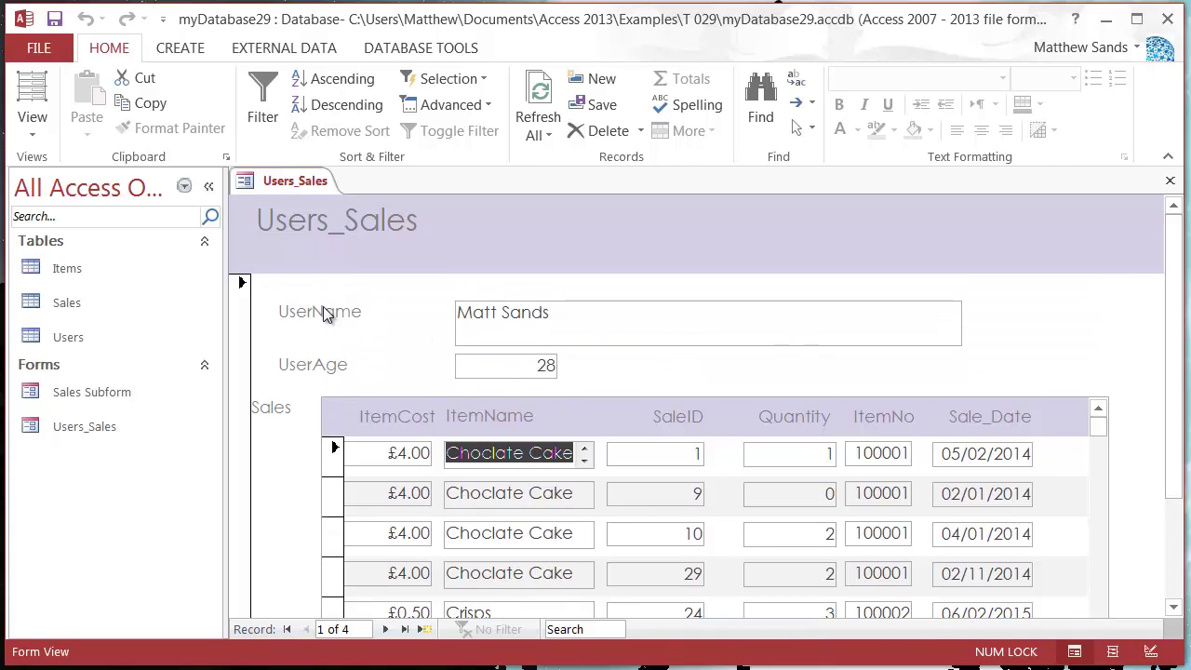
- Close all open forms, saving changes to Users_Sales and Sales Subform
{"action": "right_click", "coordinate": [270, 183]}
{"action": "left_click", "coordinate": [321, 255]}
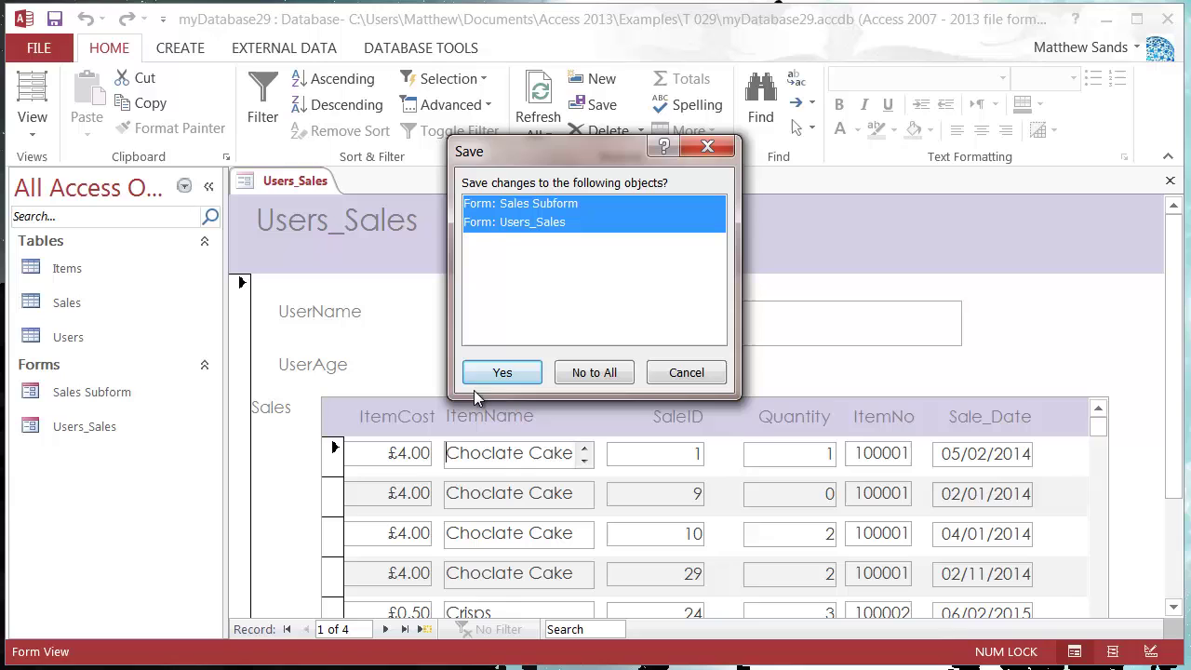
{"action": "left_click", "coordinate": [518, 371]}
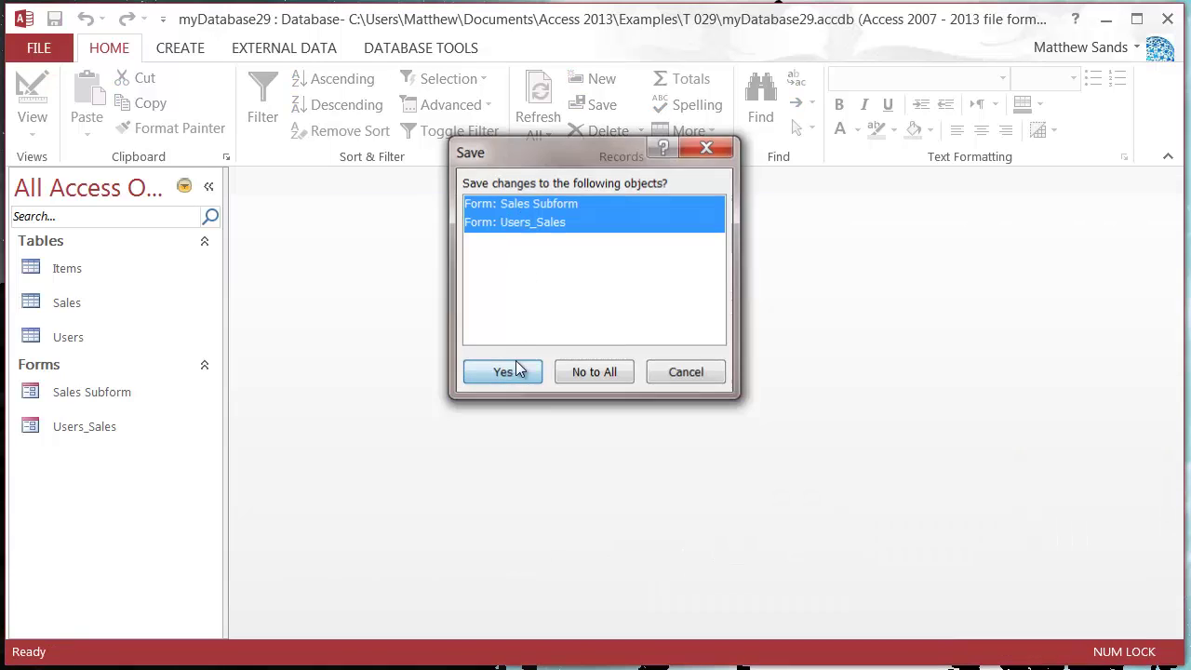
- Reopen Users_Sales to confirm the new layout, then close it
{"action": "double_click", "coordinate": [107, 430]}
{"action": "scroll", "coordinate": [446, 354], "scroll_direction": "down", "scroll_amount": 2}
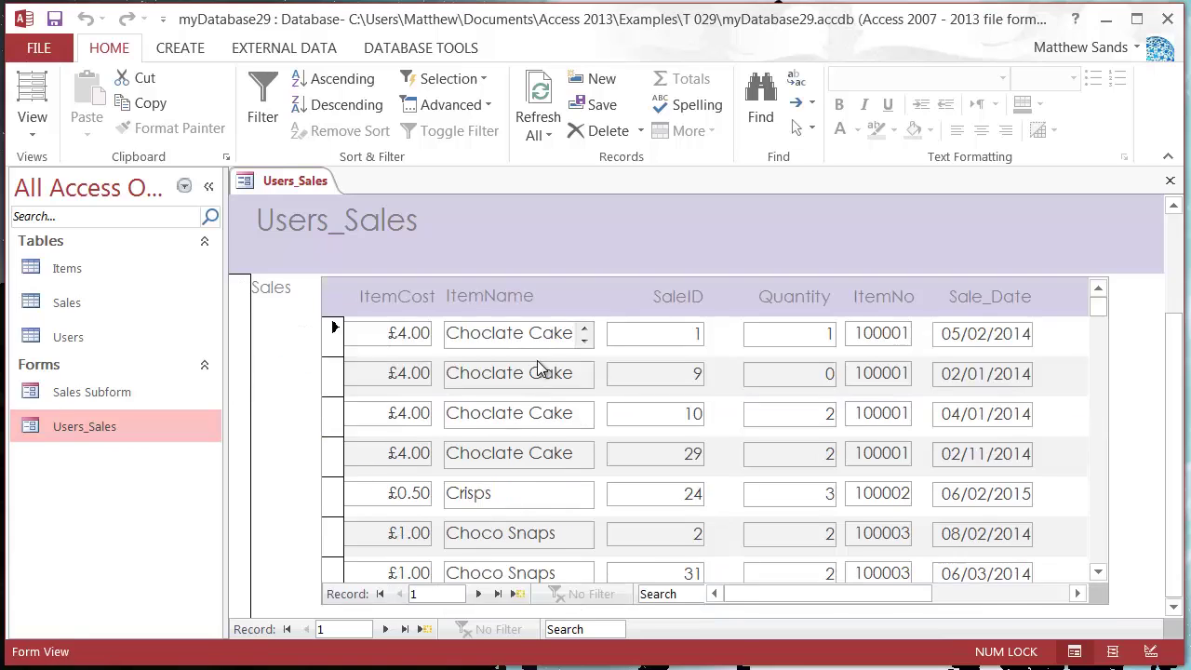
{"action": "scroll", "coordinate": [538, 367], "scroll_direction": "up", "scroll_amount": 2}
{"action": "right_click", "coordinate": [271, 183]}
{"action": "left_click", "coordinate": [324, 227]}
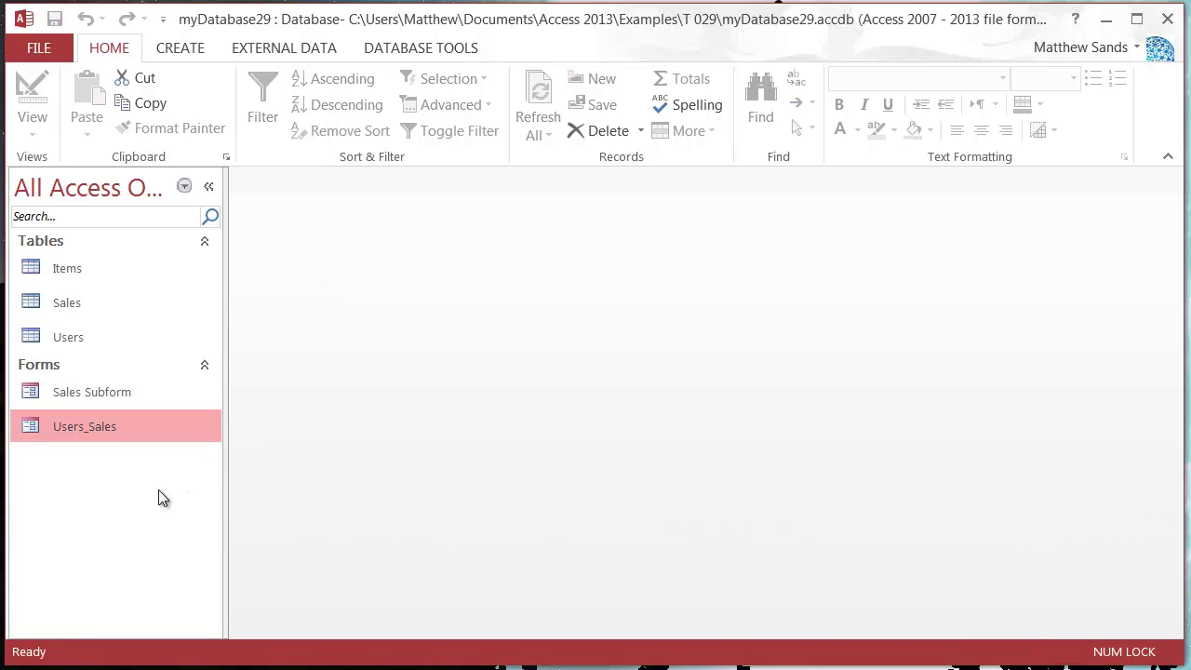